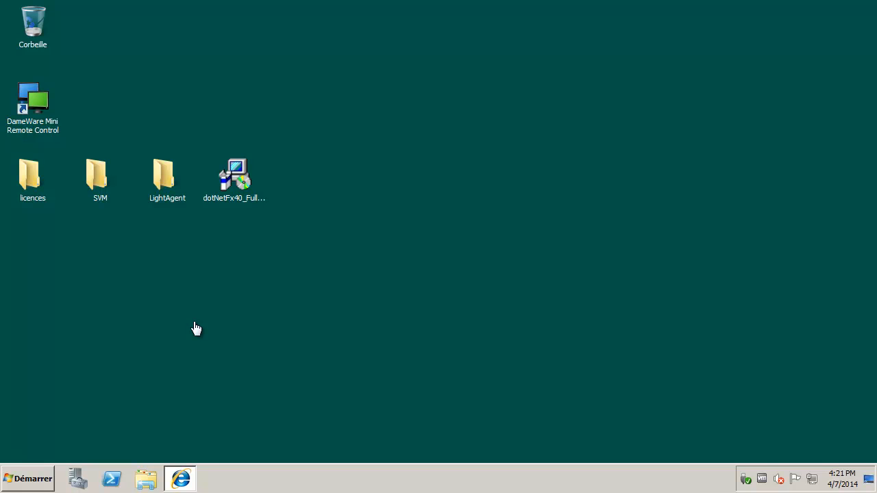
Step: Sign in to the vSphere Web Client with the domain VMware administrator account and its password
{"action": "left_click", "coordinate": [180, 478]}
{"action": "type", "text": "abc\\"}
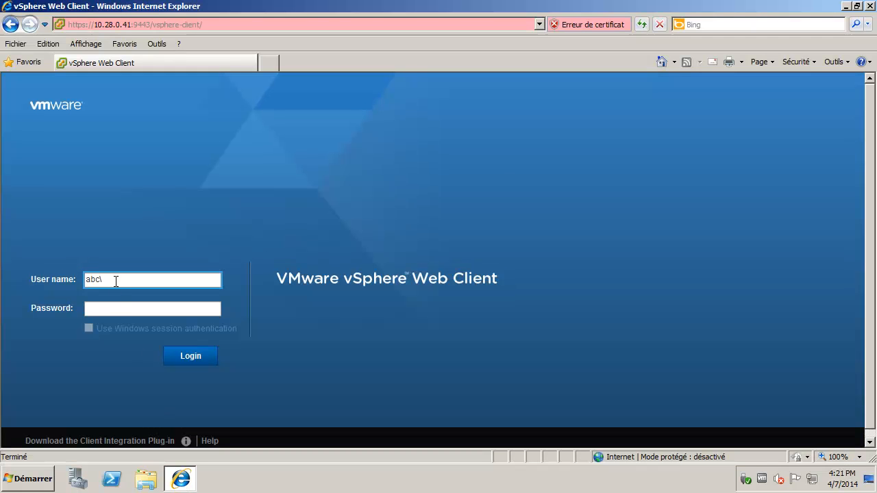
{"action": "type", "text": "admin"}
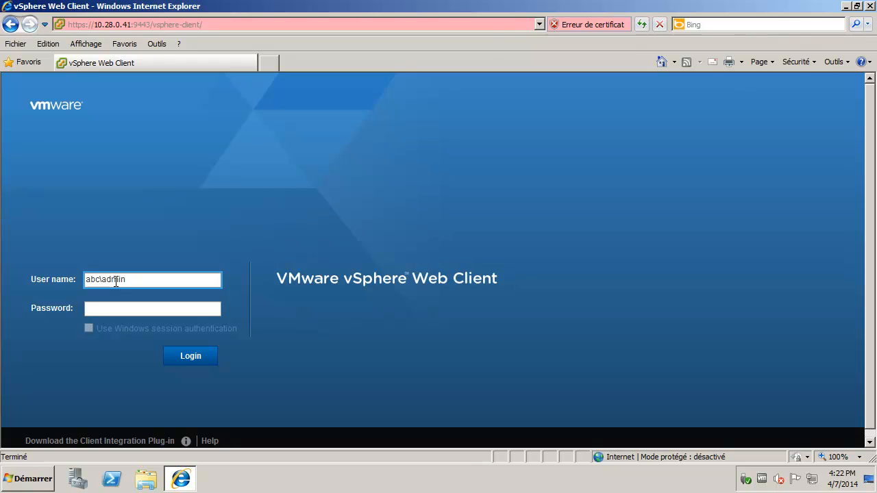
{"action": "type", "text": "_vmware"}
{"action": "key", "text": "Tab"}
{"action": "type", "text": "*"}
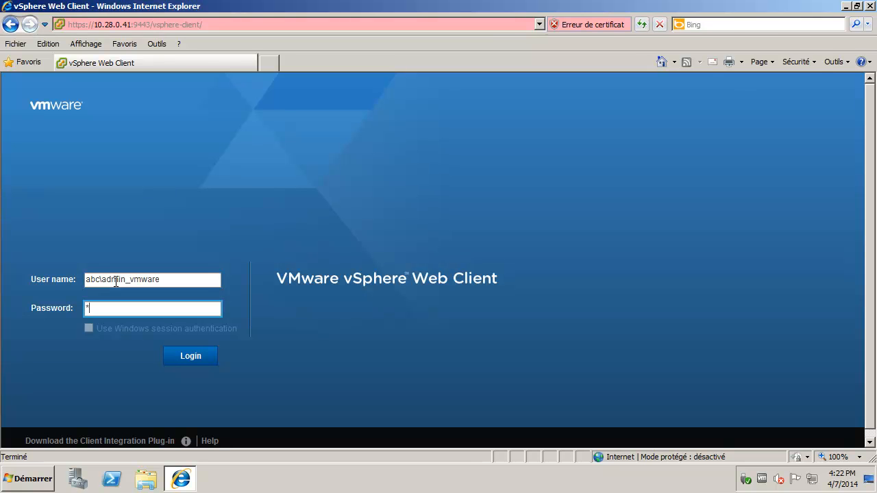
{"action": "type", "text": "*****"}
{"action": "key", "text": "Return"}
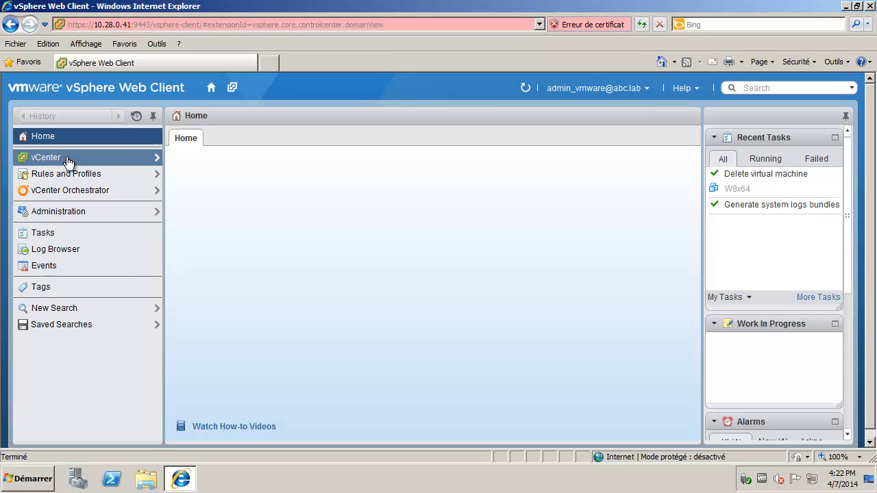
Step: Review vcenter.abc.lab's permissions and select the VMware administrator's entry
{"action": "left_click", "coordinate": [207, 196]}
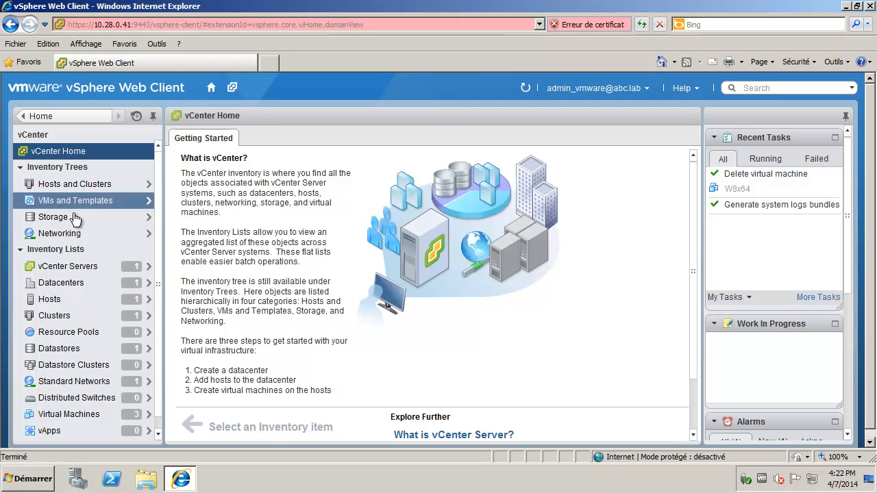
{"action": "left_click", "coordinate": [81, 267]}
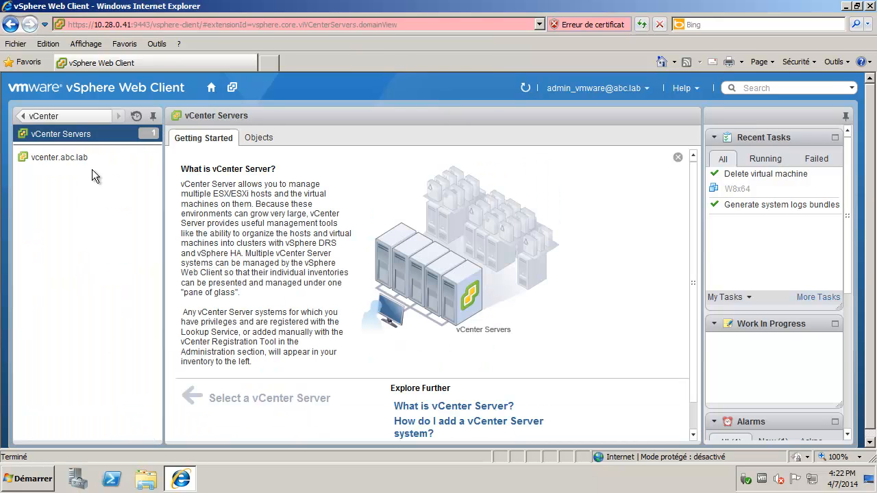
{"action": "left_click", "coordinate": [74, 157]}
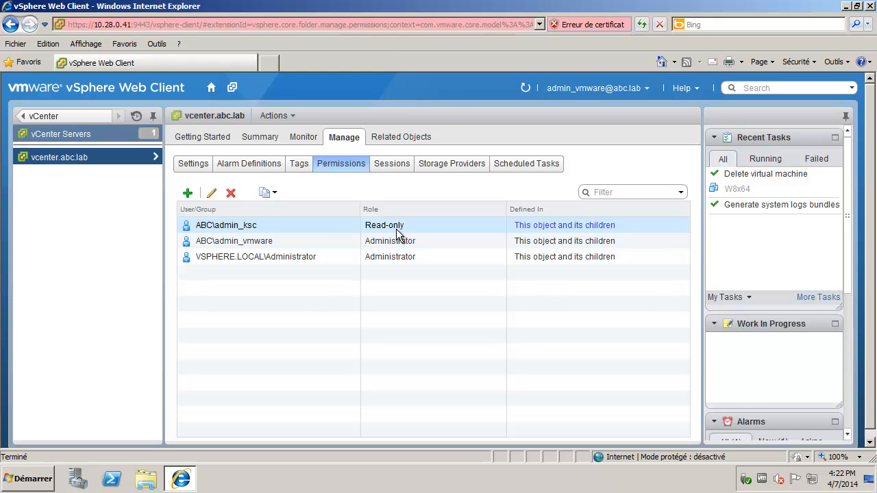
{"action": "left_click", "coordinate": [317, 241]}
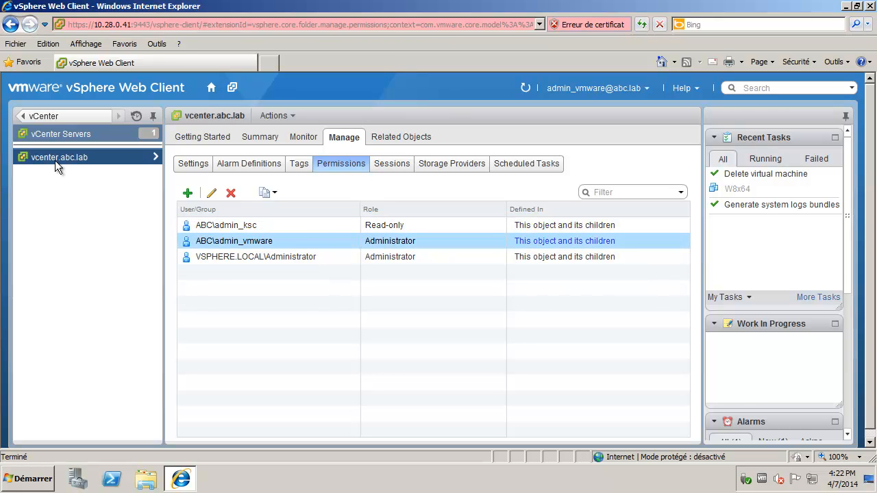
Step: View host 10.28.0.130's summary and virtual machines, then minimize the browser to the desktop
{"action": "left_click", "coordinate": [154, 156]}
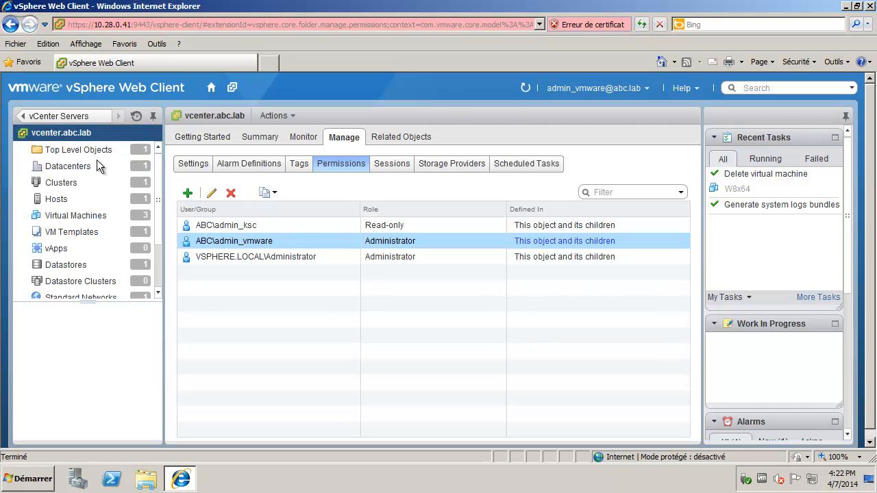
{"action": "left_click", "coordinate": [57, 201]}
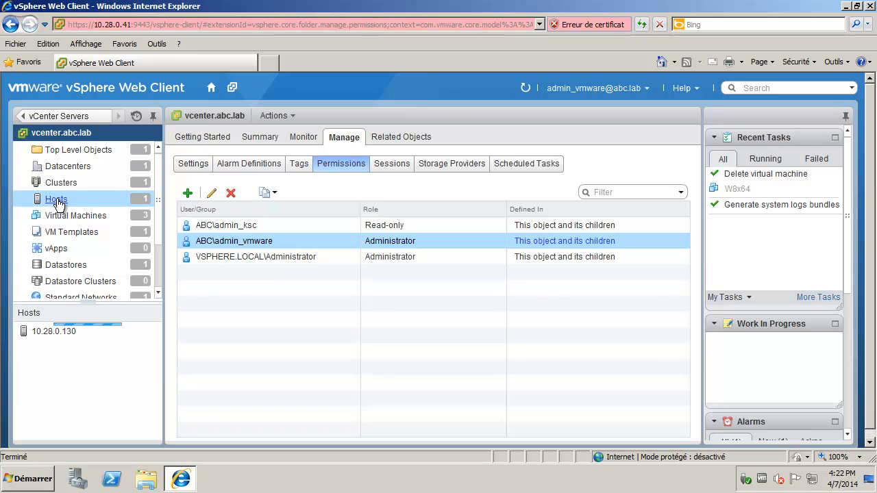
{"action": "left_click", "coordinate": [50, 330]}
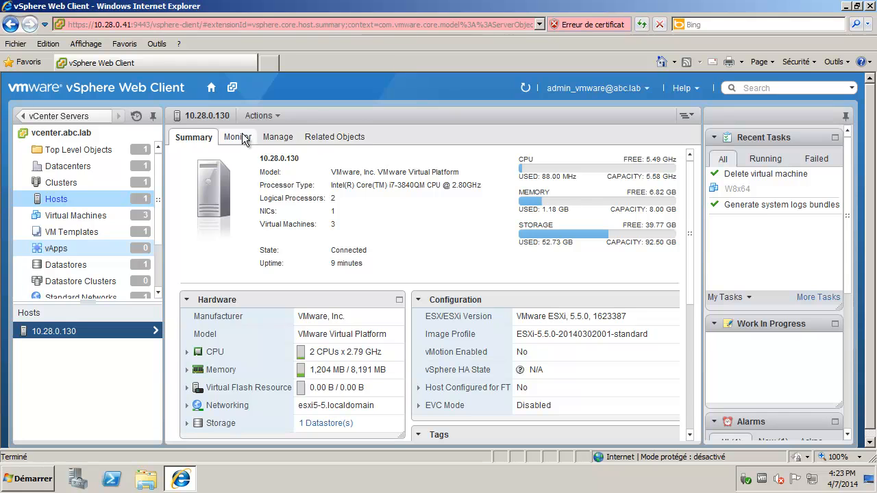
{"action": "left_click", "coordinate": [58, 216]}
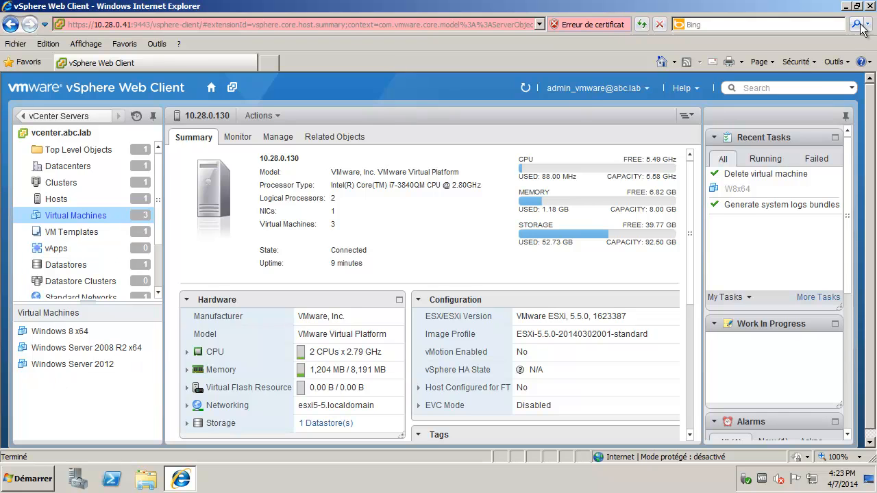
{"action": "left_click", "coordinate": [847, 6]}
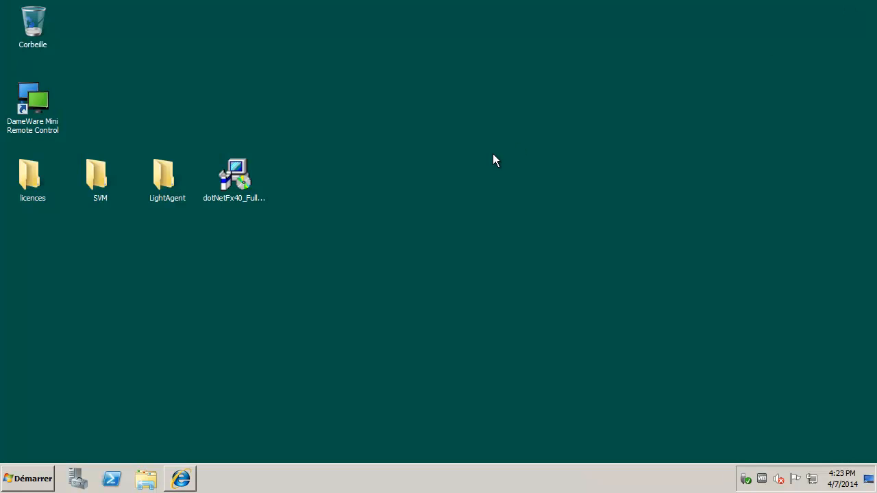
{"action": "left_click", "coordinate": [38, 481]}
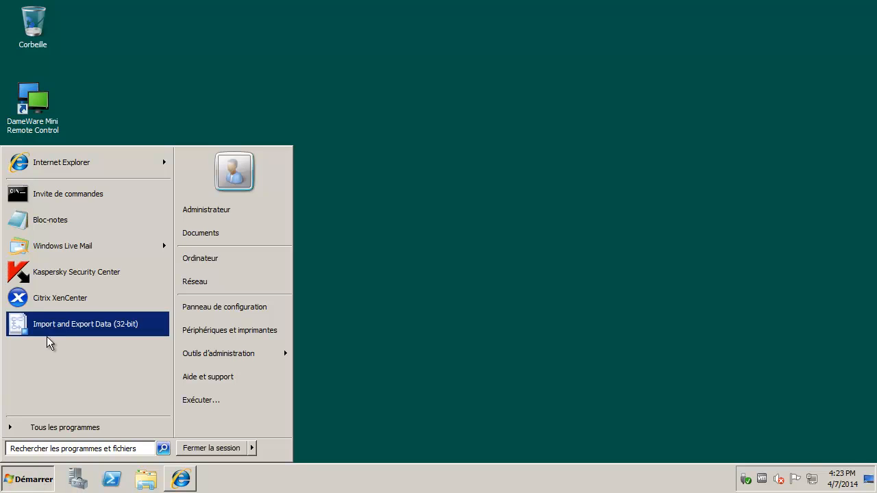
{"action": "left_click", "coordinate": [104, 283]}
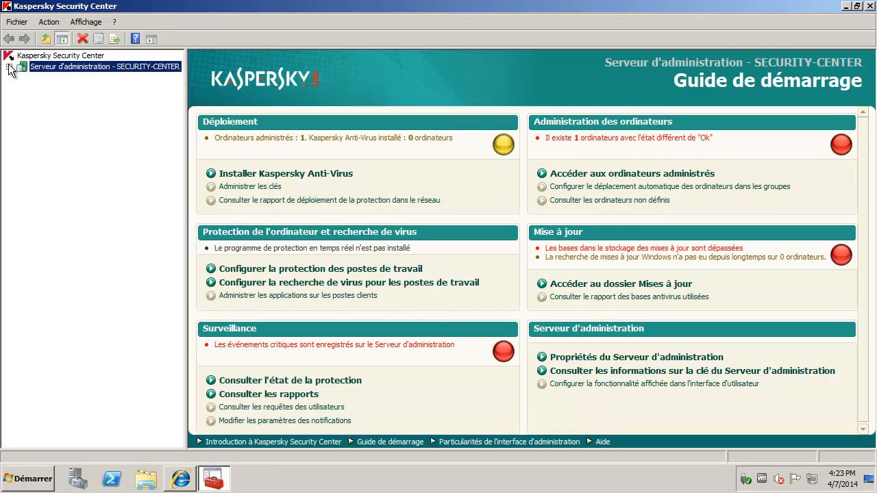
{"action": "left_click", "coordinate": [8, 66]}
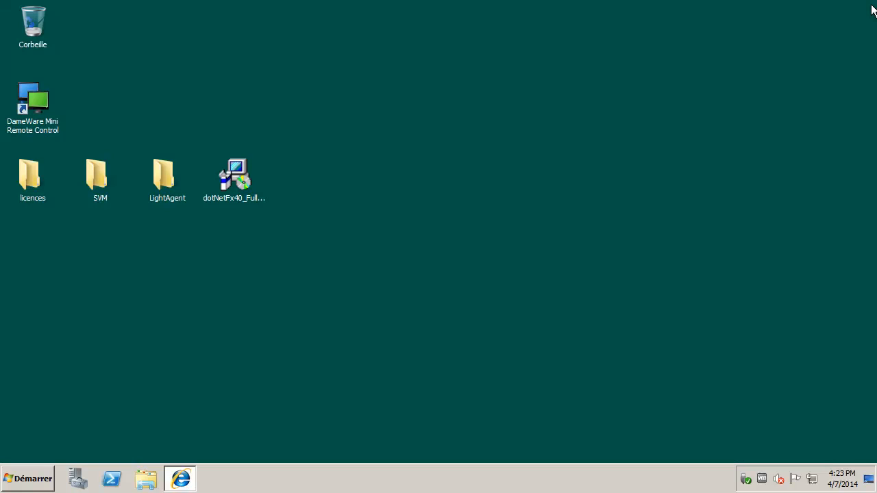
{"action": "left_click", "coordinate": [869, 5]}
{"action": "double_click", "coordinate": [31, 176]}
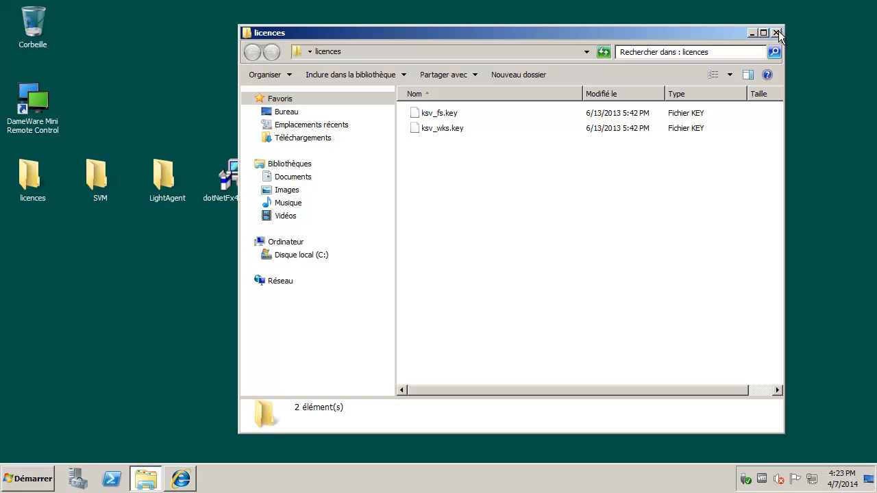
{"action": "left_click", "coordinate": [777, 33]}
{"action": "left_click", "coordinate": [237, 177]}
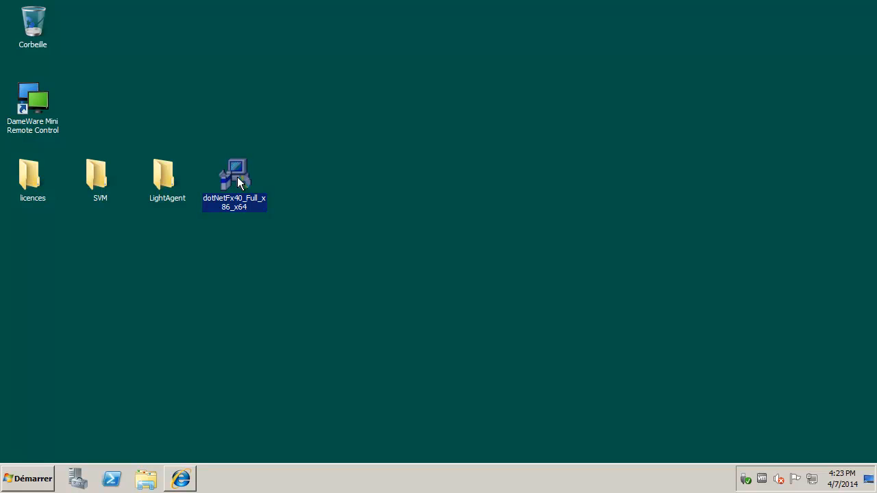
Step: Run the klcfginst package from SVM > LightAgentSVM, accepting the licence, through to completion
{"action": "double_click", "coordinate": [98, 174]}
{"action": "left_click", "coordinate": [433, 116]}
{"action": "left_click", "coordinate": [439, 130]}
{"action": "double_click", "coordinate": [440, 130]}
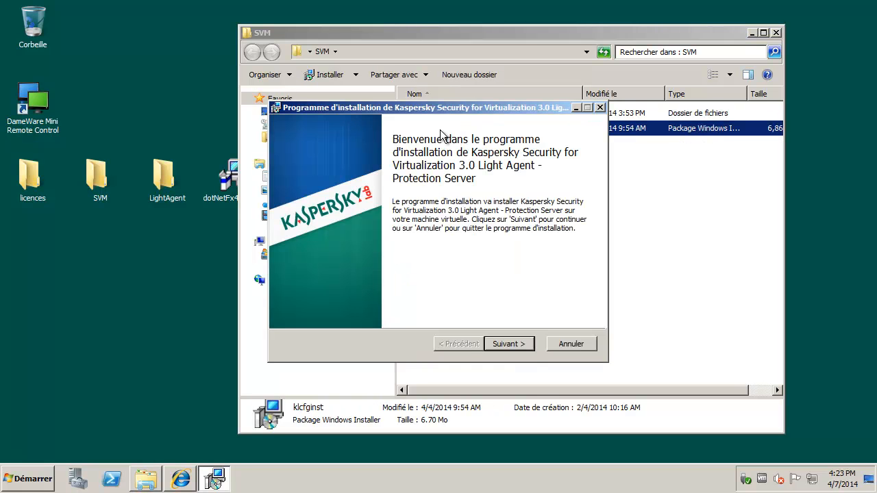
{"action": "left_click", "coordinate": [524, 346]}
{"action": "left_click", "coordinate": [287, 313]}
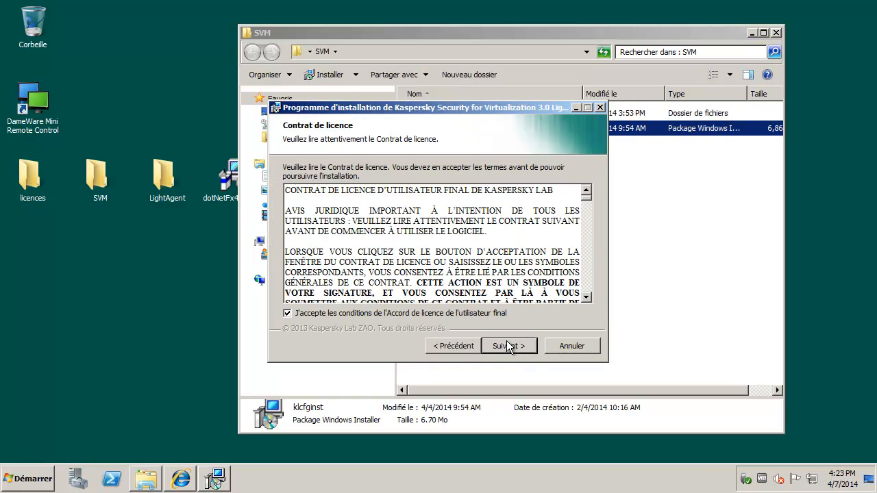
{"action": "left_click", "coordinate": [510, 344]}
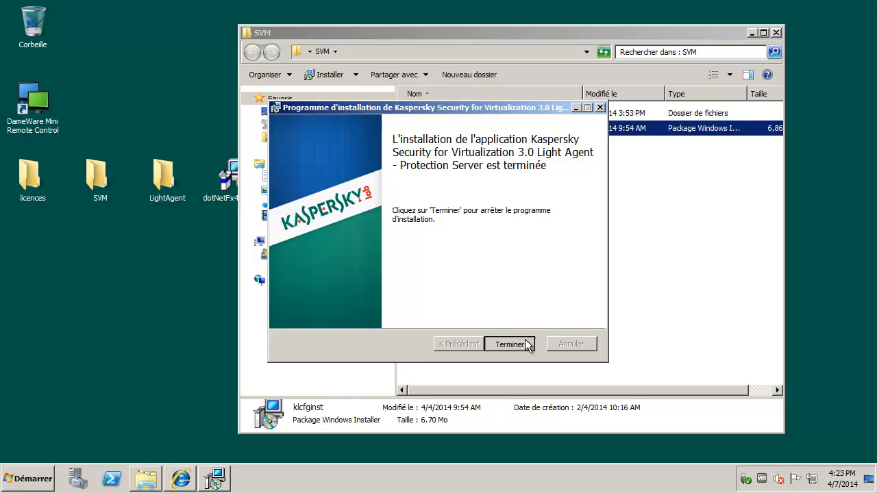
{"action": "left_click", "coordinate": [510, 344]}
Step: Launch Kaspersky Security Center and start a new policy under the KSV SVM group's Stratégies
{"action": "left_click", "coordinate": [776, 33]}
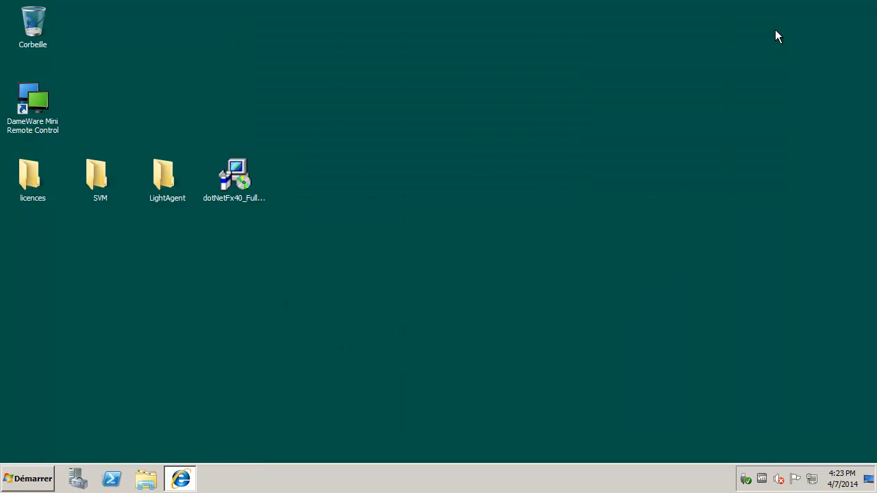
{"action": "left_click", "coordinate": [44, 468]}
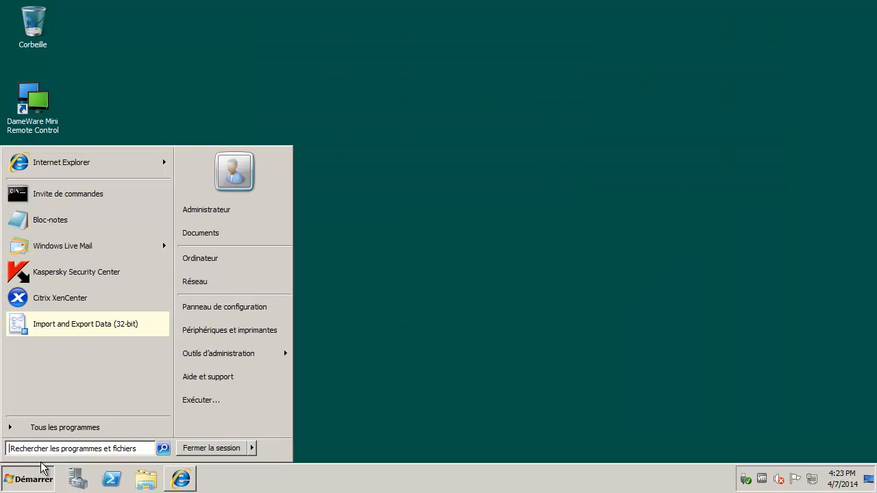
{"action": "left_click", "coordinate": [70, 275]}
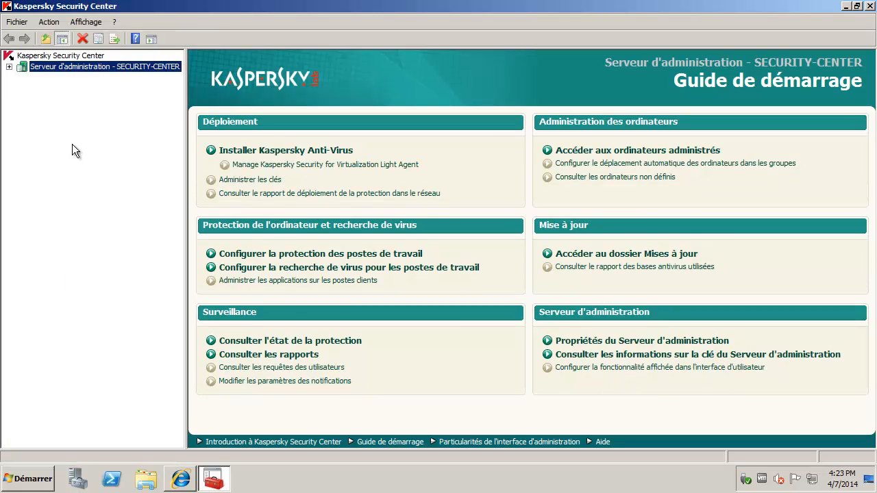
{"action": "left_click", "coordinate": [9, 67]}
{"action": "left_click", "coordinate": [22, 77]}
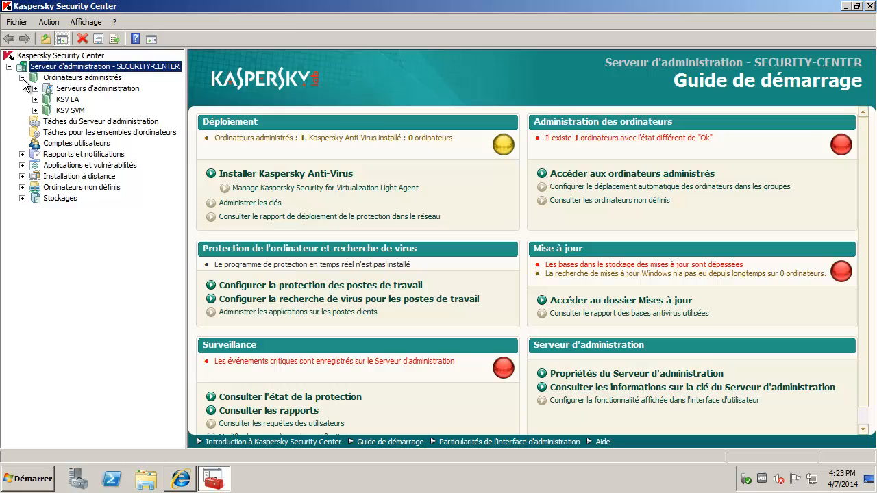
{"action": "left_click", "coordinate": [70, 112]}
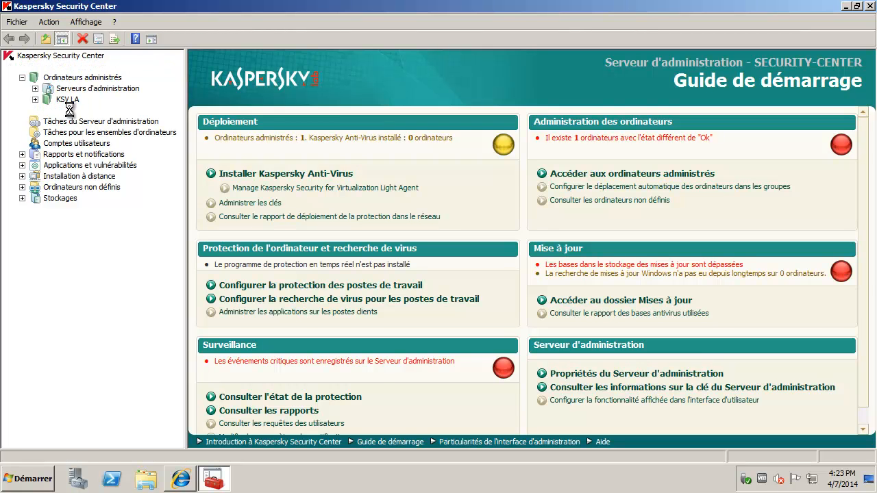
{"action": "left_click", "coordinate": [341, 65]}
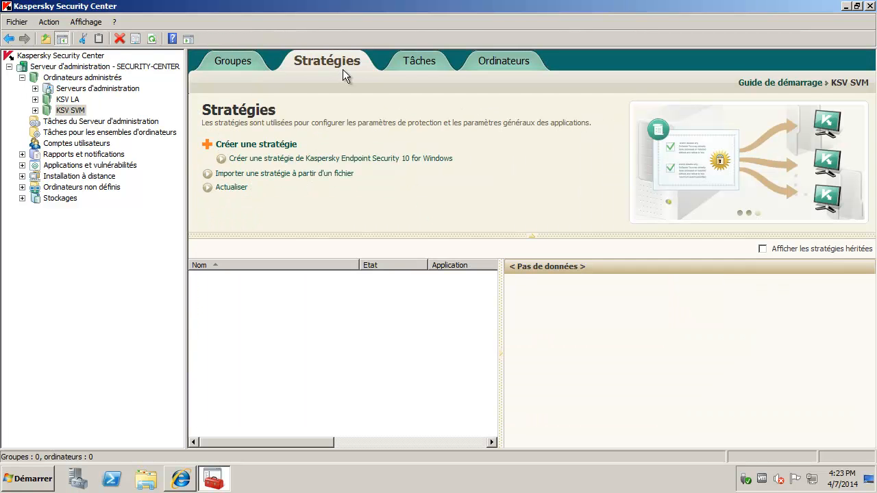
{"action": "left_click", "coordinate": [272, 147]}
Step: Create policy 'KSV LA SVM serveur' for Light Agent Protection Server with KSN participation enabled
{"action": "type", "text": "KSV LA SVM"}
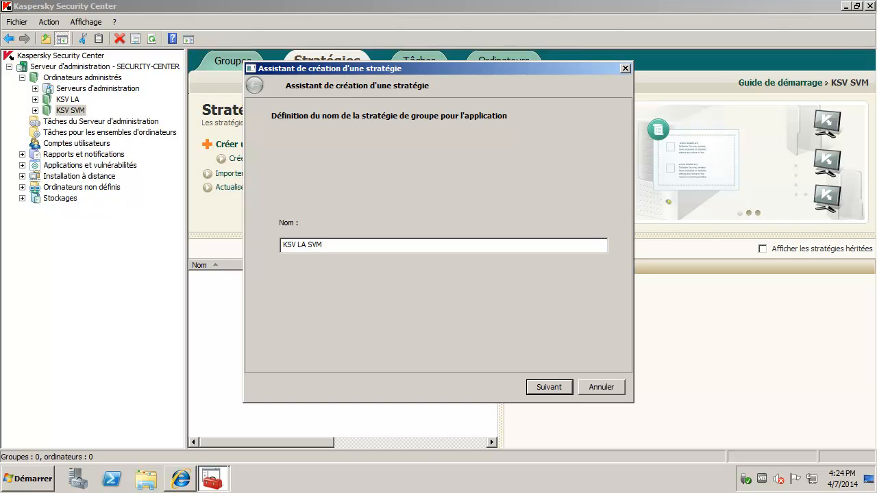
{"action": "type", "text": " serveur"}
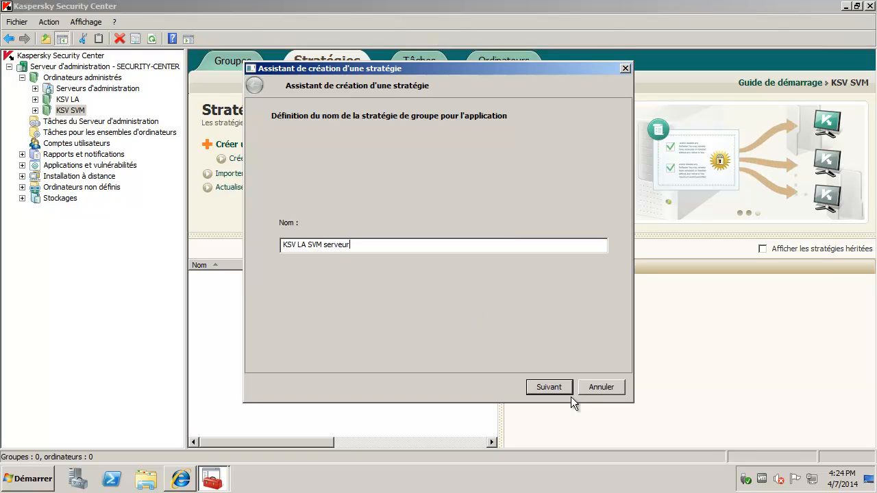
{"action": "left_click", "coordinate": [561, 387]}
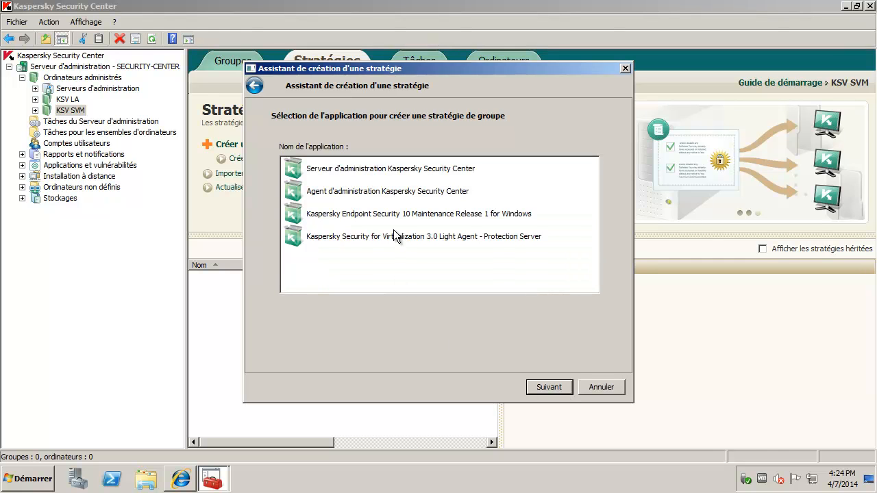
{"action": "left_click", "coordinate": [388, 237]}
{"action": "left_click", "coordinate": [547, 385]}
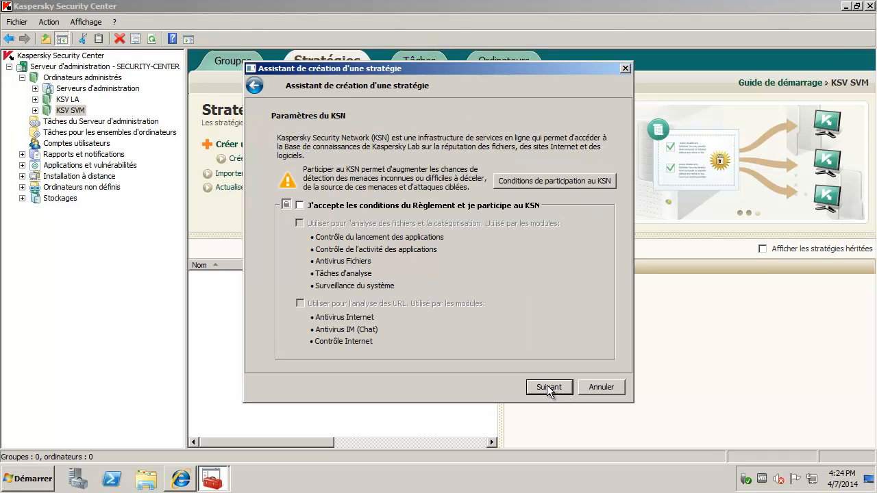
{"action": "left_click", "coordinate": [301, 206]}
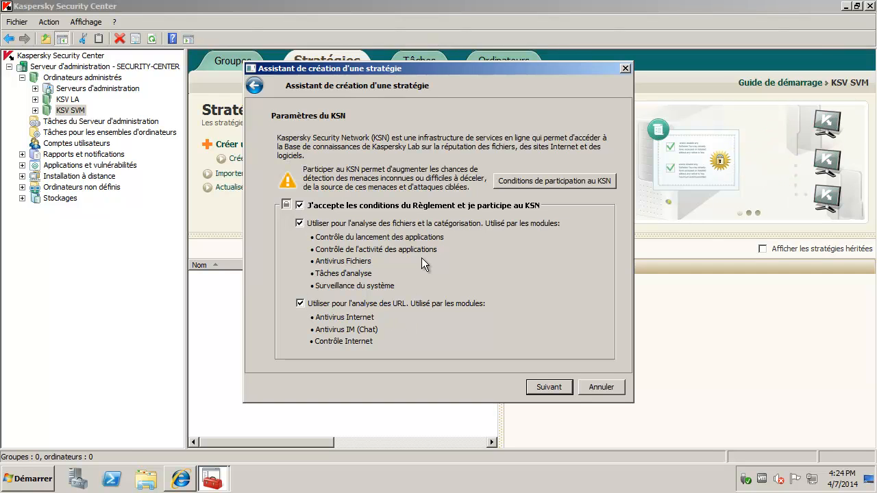
{"action": "left_click", "coordinate": [551, 389]}
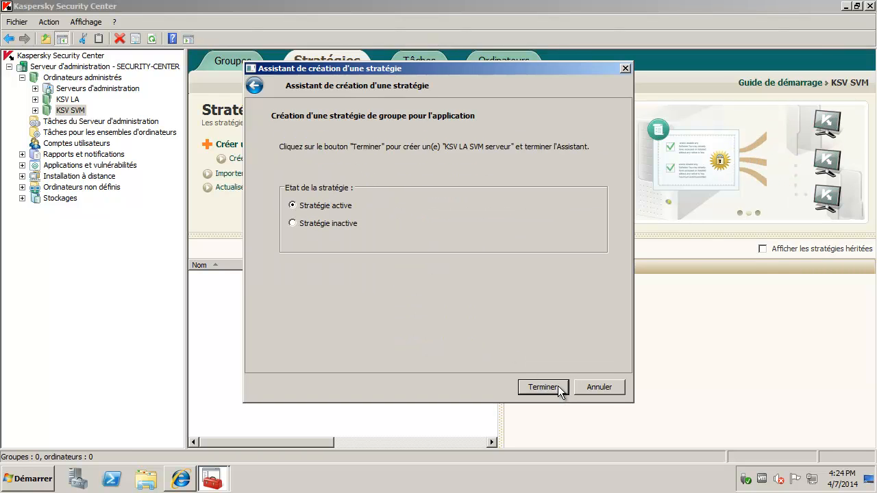
{"action": "left_click", "coordinate": [559, 389]}
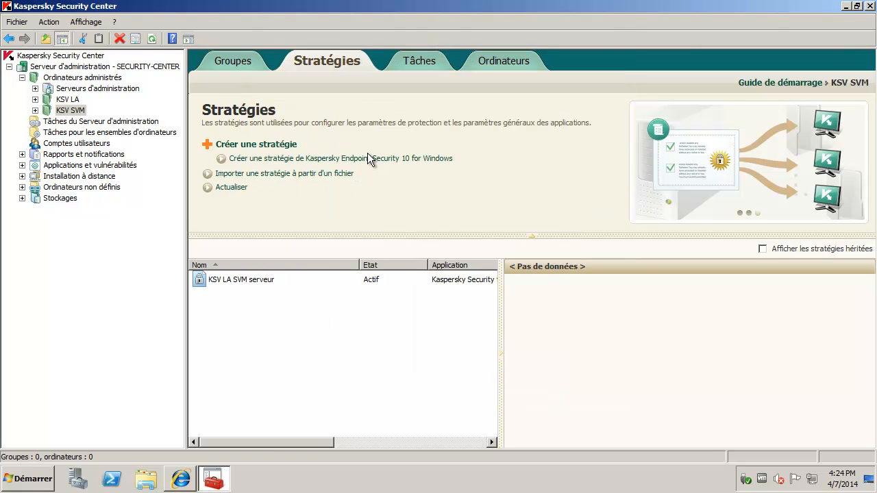
Step: Launch the Light Agent wizard from the server's page and choose Installation d'une machine virtuelle de protection
{"action": "left_click", "coordinate": [96, 67]}
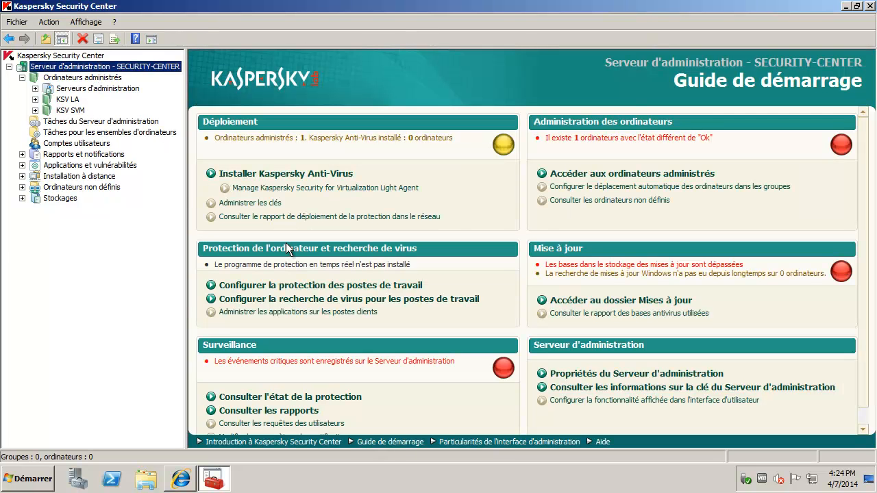
{"action": "left_click", "coordinate": [322, 187]}
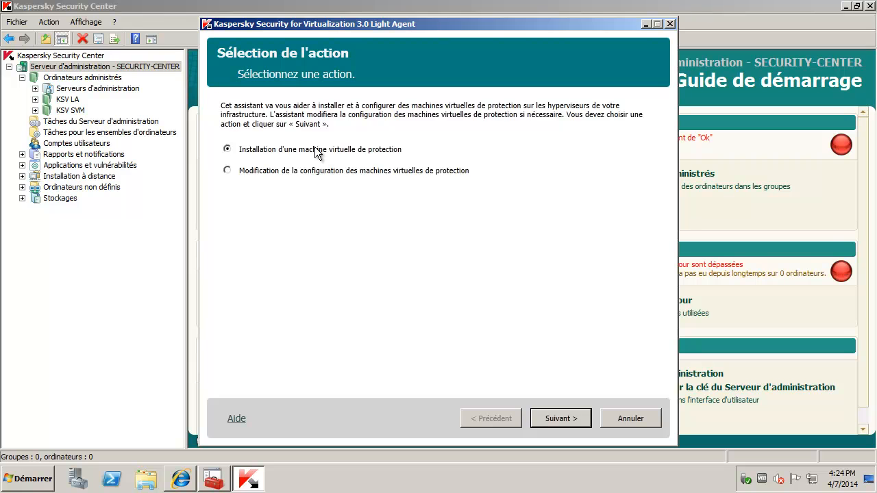
{"action": "left_click", "coordinate": [560, 419]}
Step: Connect to VMware vCenter Server 10.28.0.41 using the administrator user name and password
{"action": "left_click", "coordinate": [388, 146]}
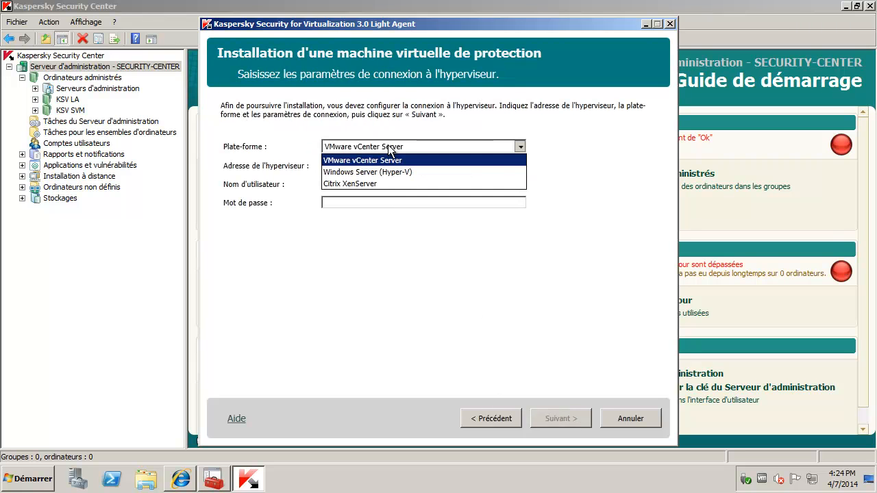
{"action": "left_click", "coordinate": [388, 146]}
{"action": "left_click", "coordinate": [381, 165]}
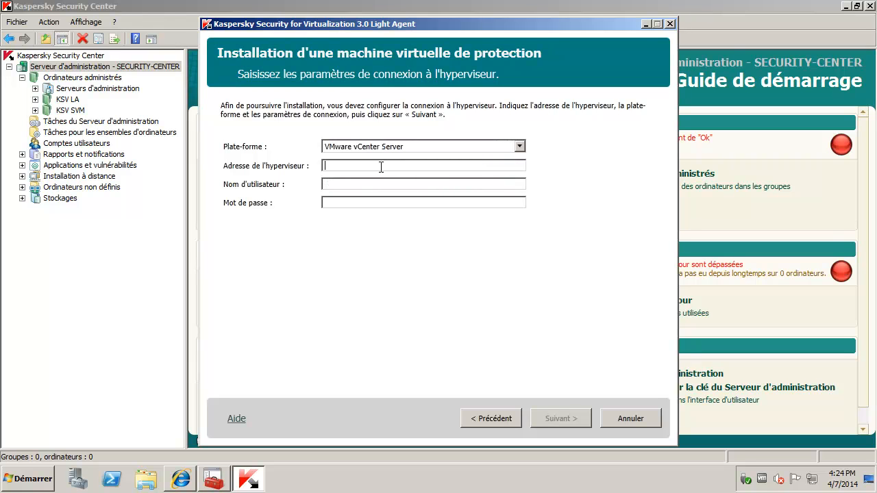
{"action": "type", "text": "10.28.0.41"}
{"action": "key", "text": "Tab"}
{"action": "type", "text": "abc\\adm"}
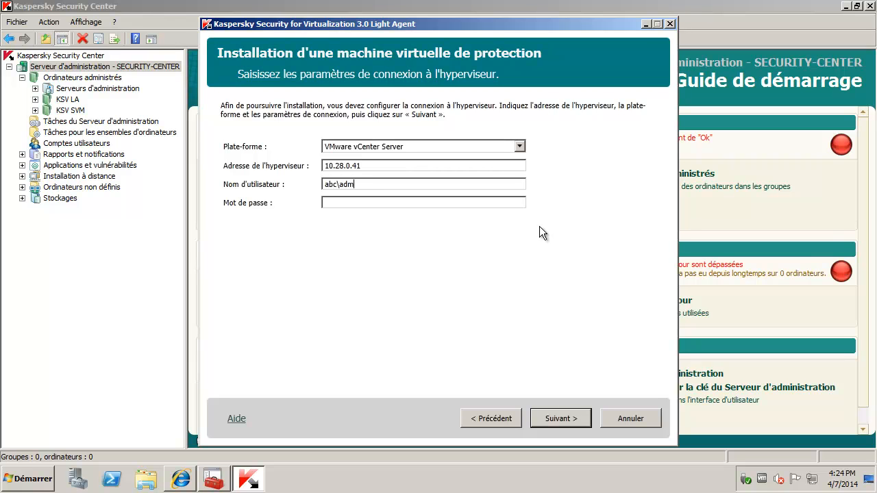
{"action": "type", "text": "in_vmware*********"}
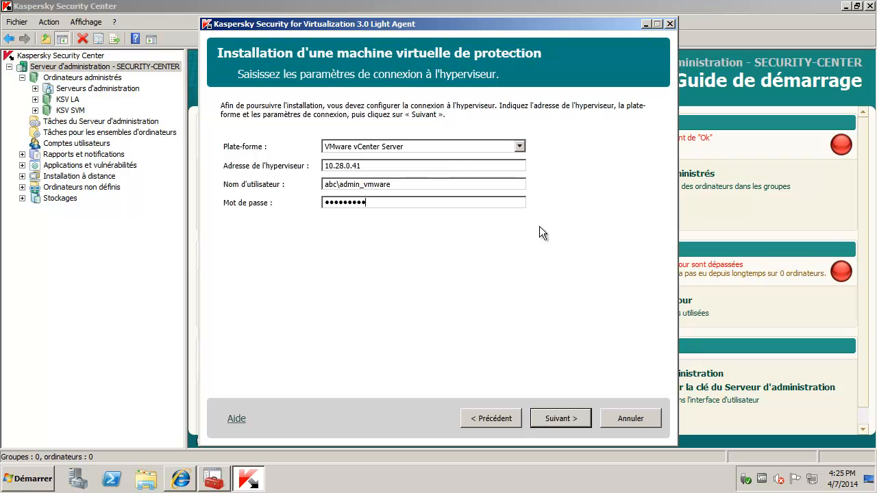
{"action": "left_click", "coordinate": [561, 418]}
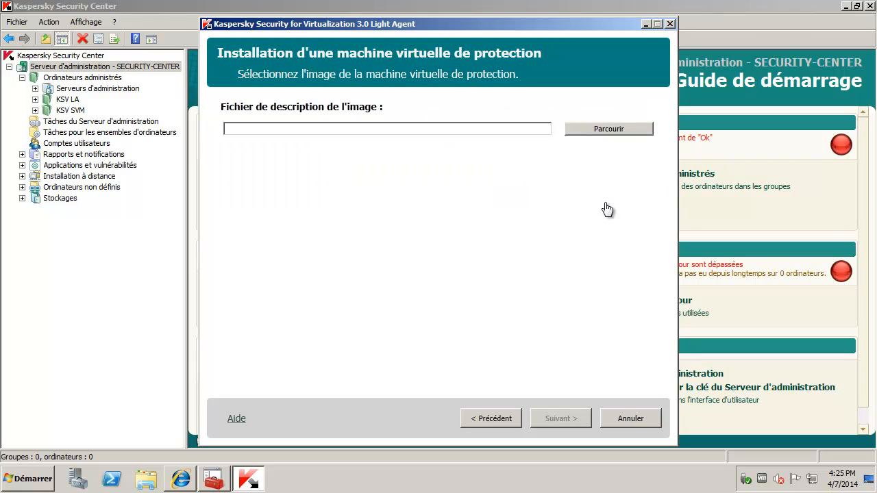
Step: Load the image description file from SVM > LightAgentSVM-3.1.63.4000
{"action": "left_click", "coordinate": [599, 130]}
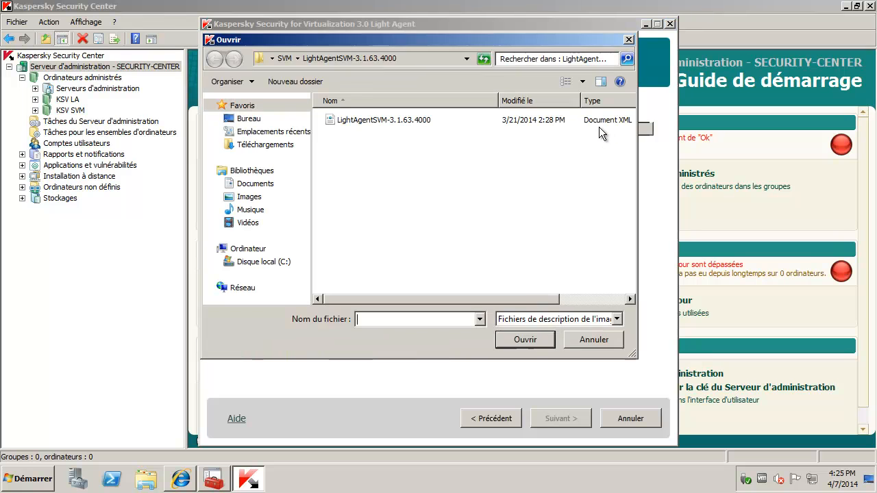
{"action": "left_click", "coordinate": [388, 124]}
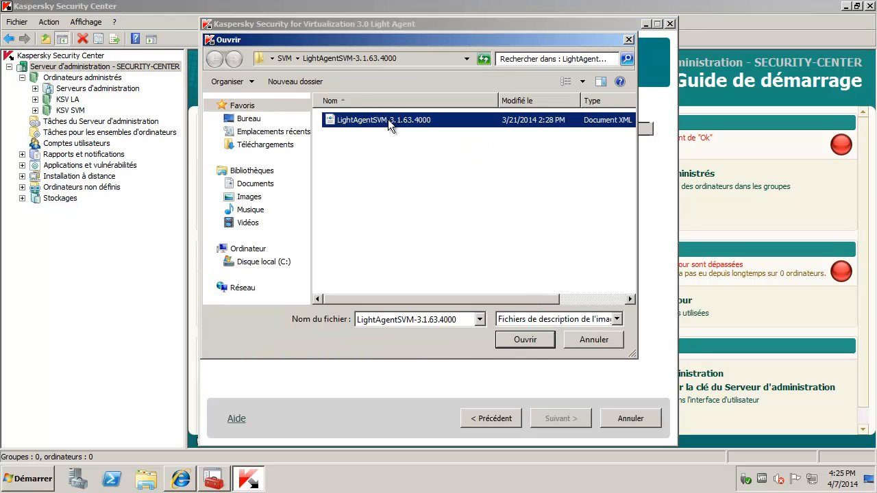
{"action": "left_click", "coordinate": [283, 59]}
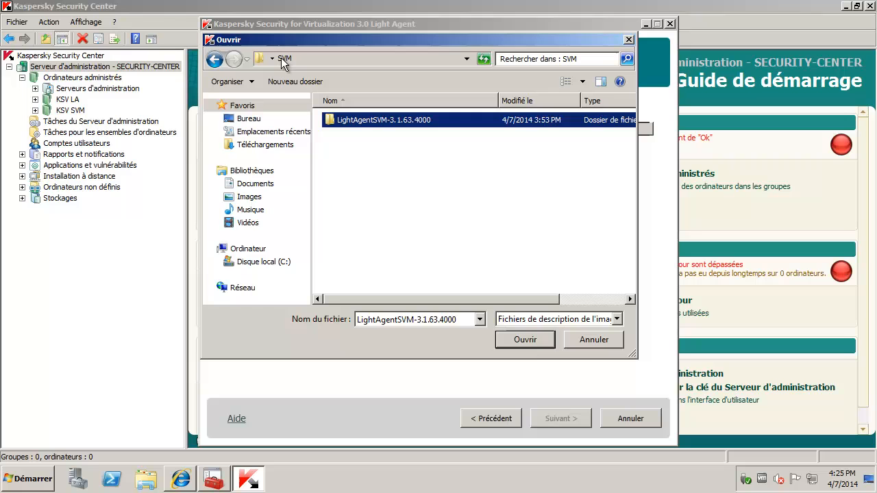
{"action": "double_click", "coordinate": [370, 120]}
{"action": "left_click", "coordinate": [372, 120]}
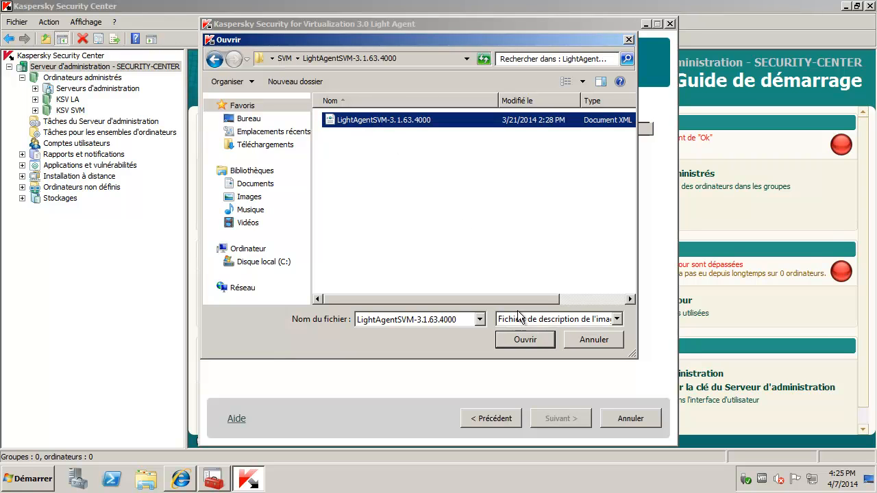
{"action": "left_click", "coordinate": [467, 59]}
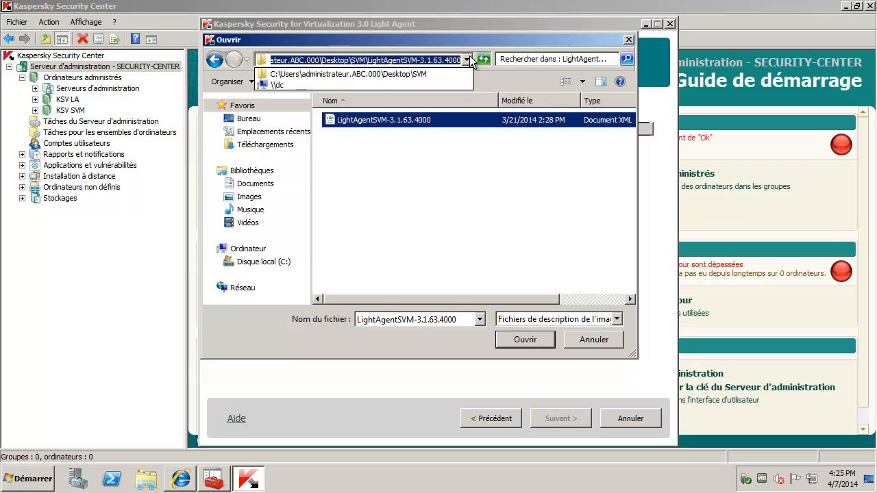
{"action": "left_click", "coordinate": [468, 59]}
{"action": "left_click", "coordinate": [540, 340]}
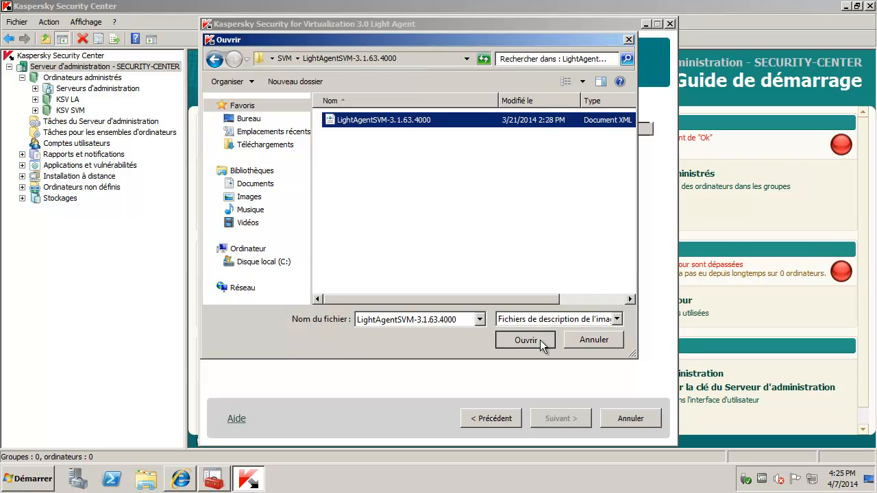
{"action": "left_click", "coordinate": [540, 340]}
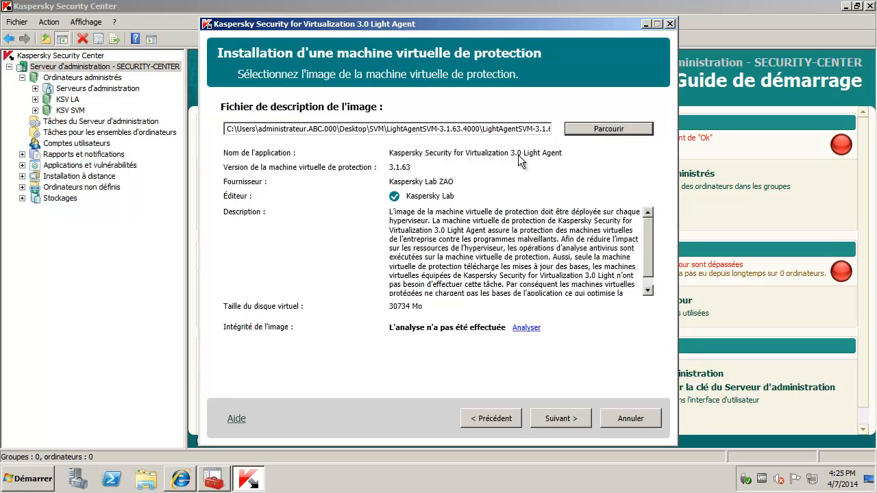
Step: Verify the image's integrity, then select ESXi host 10.28.0.130 for installation
{"action": "left_click", "coordinate": [532, 330]}
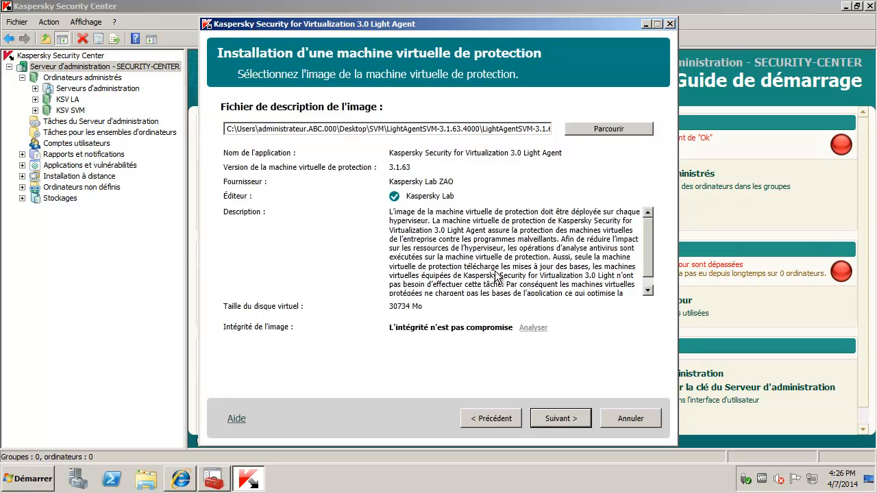
{"action": "left_click", "coordinate": [571, 419]}
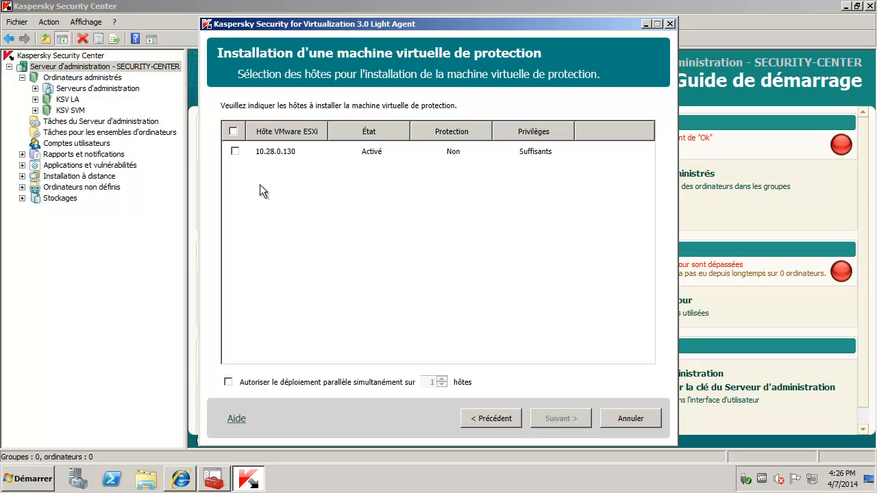
{"action": "left_click", "coordinate": [234, 151]}
{"action": "left_click", "coordinate": [568, 419]}
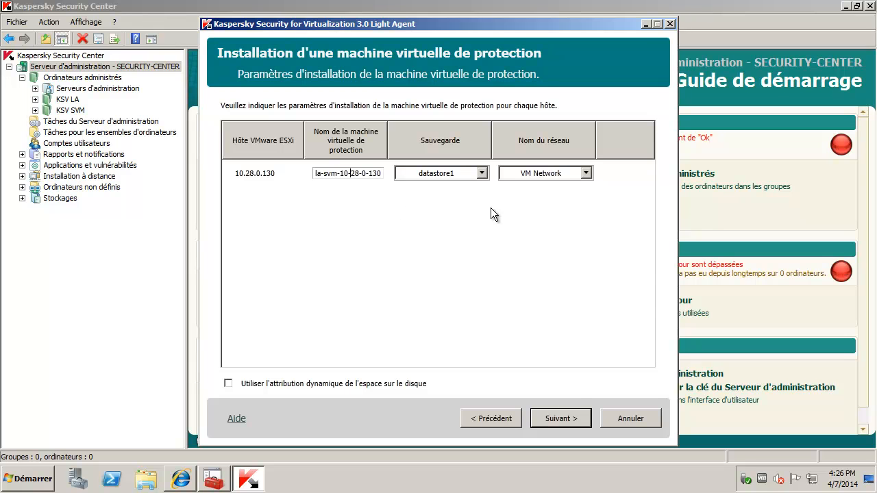
Step: Keep la-svm-10-28-0-130 on datastore1, set configuration and root passwords, allow SSH root access
{"action": "left_click", "coordinate": [576, 419]}
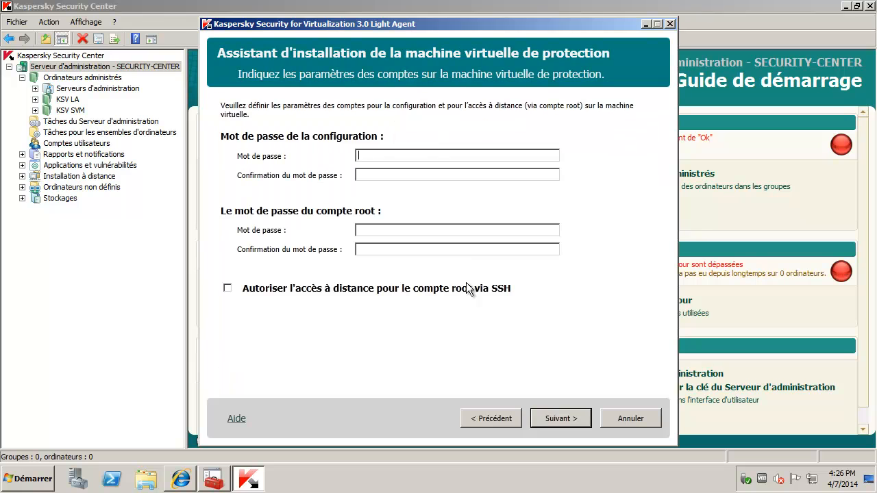
{"action": "type", "text": "123456789123456789"}
{"action": "key", "text": "Tab"}
{"action": "type", "text": "123456789"}
{"action": "key", "text": "Tab"}
{"action": "type", "text": "123456789"}
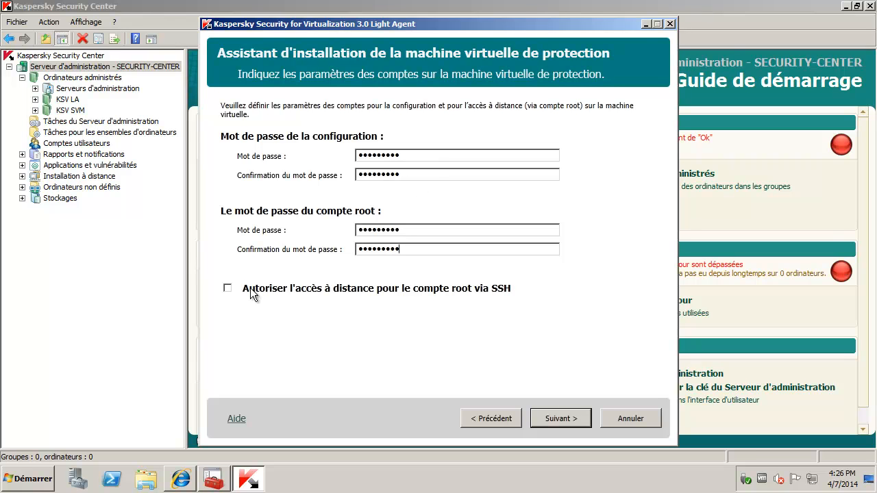
{"action": "left_click", "coordinate": [228, 288]}
Step: Enter the vCenter administrator account and password, then reach the installation confirmation summary
{"action": "left_click", "coordinate": [574, 417]}
{"action": "type", "text": "a"}
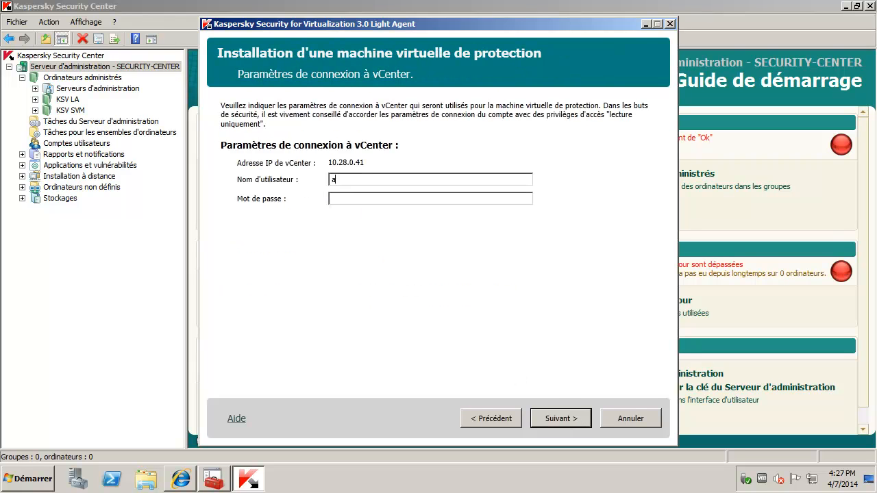
{"action": "type", "text": "bc\\admin"}
{"action": "type", "text": "_k"}
{"action": "type", "text": "sc"}
{"action": "type", "text": "••••"}
{"action": "left_click", "coordinate": [580, 423]}
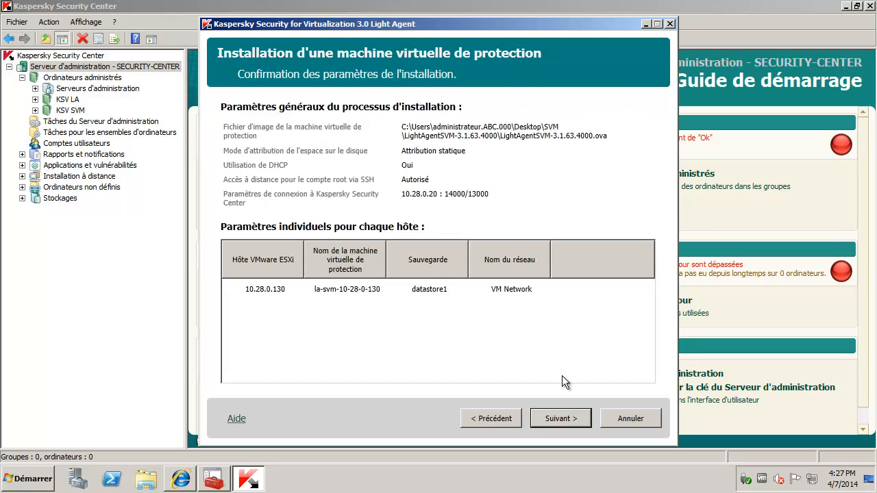
Step: Start the protection VM installation and expand host 10.28.0.130 to watch its stages
{"action": "left_click", "coordinate": [587, 422]}
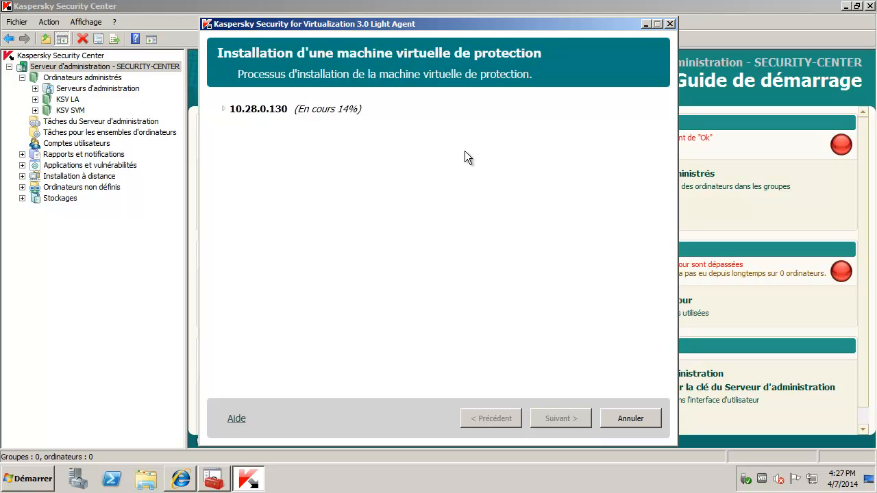
{"action": "left_click", "coordinate": [231, 115]}
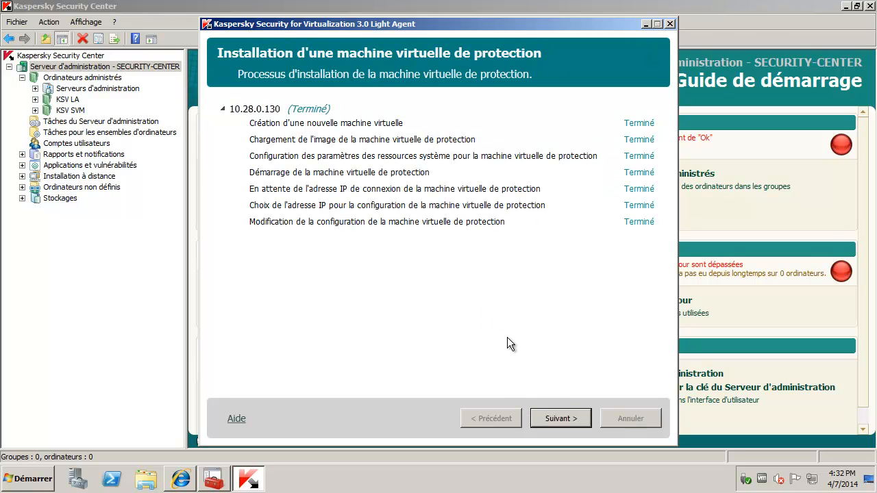
Step: Review the installation result and its Rapport détaillé in Notepad, then close the wizard
{"action": "left_click", "coordinate": [572, 421]}
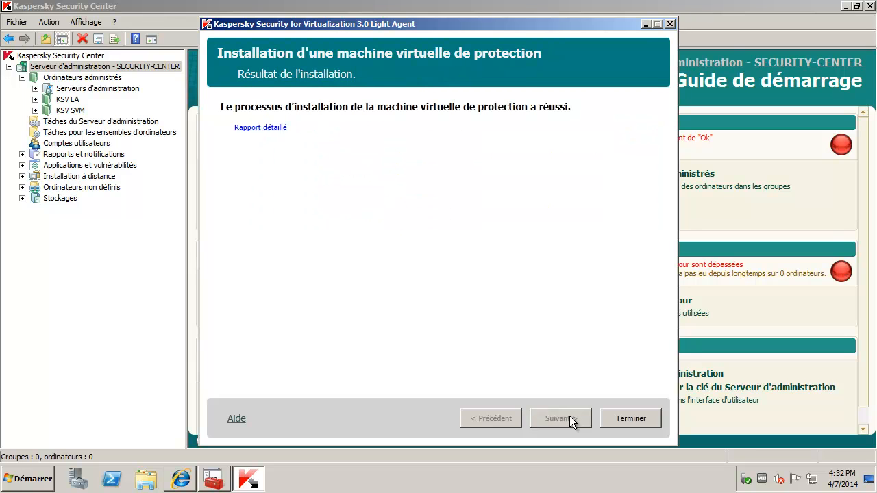
{"action": "left_click", "coordinate": [266, 128]}
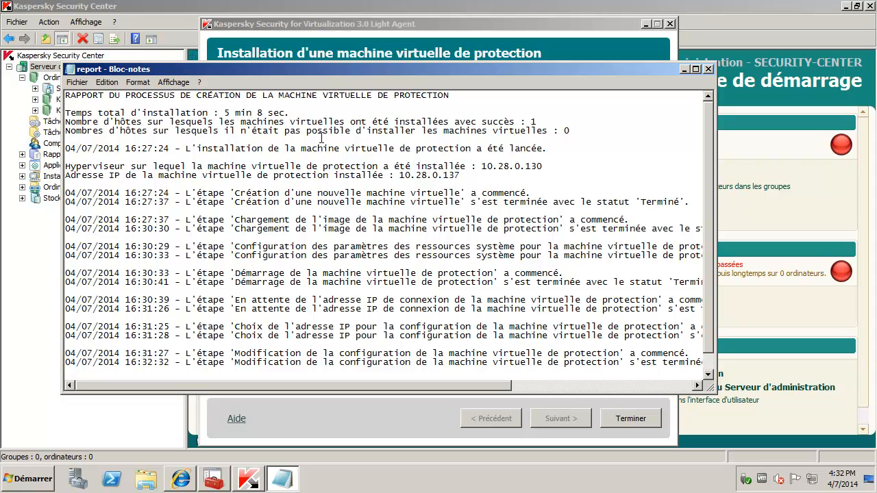
{"action": "scroll", "coordinate": [389, 148], "scroll_direction": "down", "scroll_amount": 1}
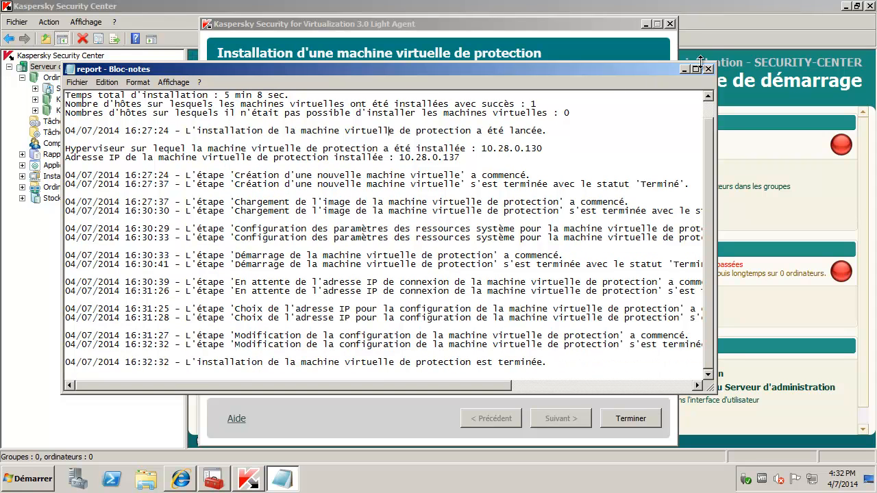
{"action": "left_click", "coordinate": [709, 70]}
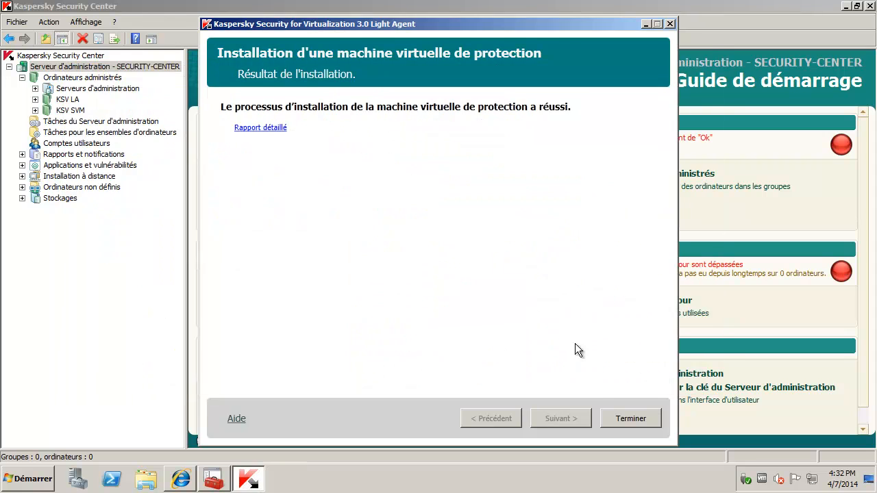
{"action": "left_click", "coordinate": [631, 420]}
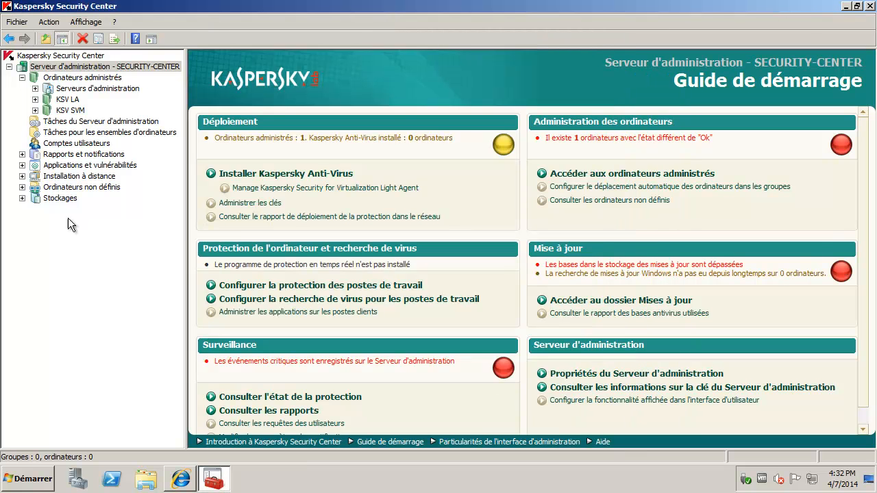
Step: Browse Ordinateurs non définis > Domaines > WORKGROUP and inspect la-svm-10-28-0-130's properties
{"action": "left_click", "coordinate": [22, 187]}
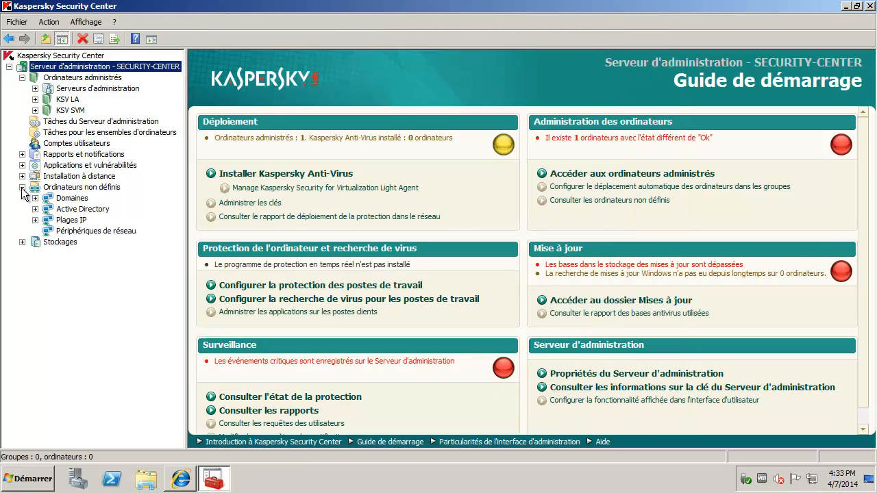
{"action": "left_click", "coordinate": [35, 198]}
{"action": "left_click", "coordinate": [61, 200]}
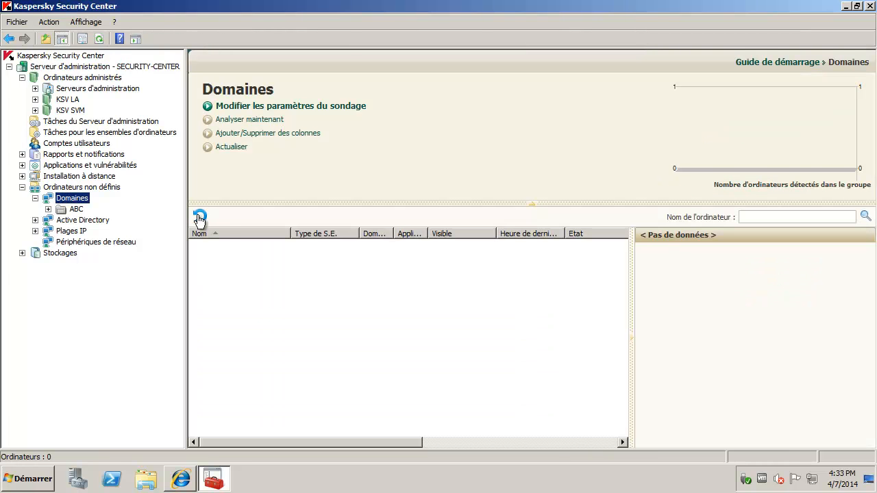
{"action": "left_click", "coordinate": [199, 216]}
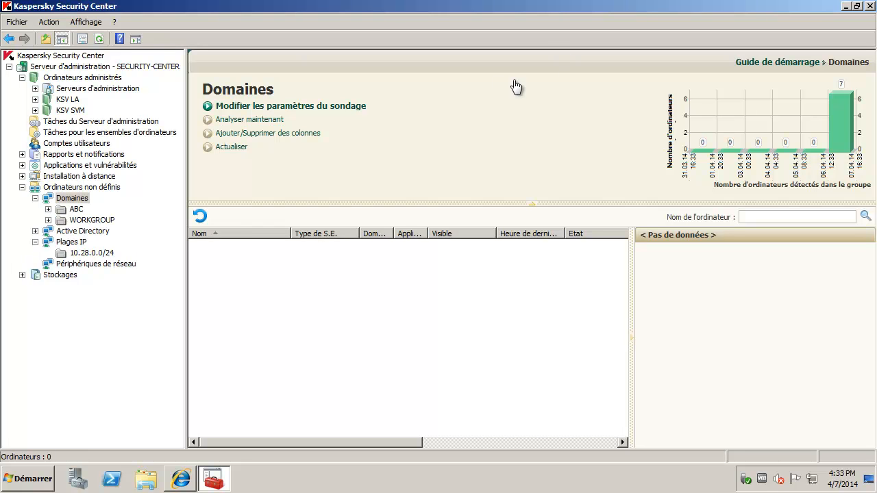
{"action": "left_click", "coordinate": [72, 220]}
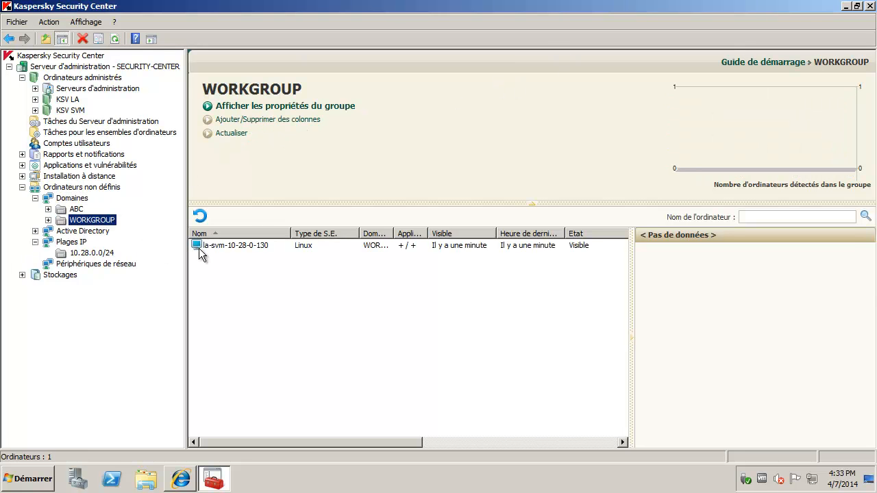
{"action": "left_click", "coordinate": [201, 250]}
{"action": "double_click", "coordinate": [277, 245]}
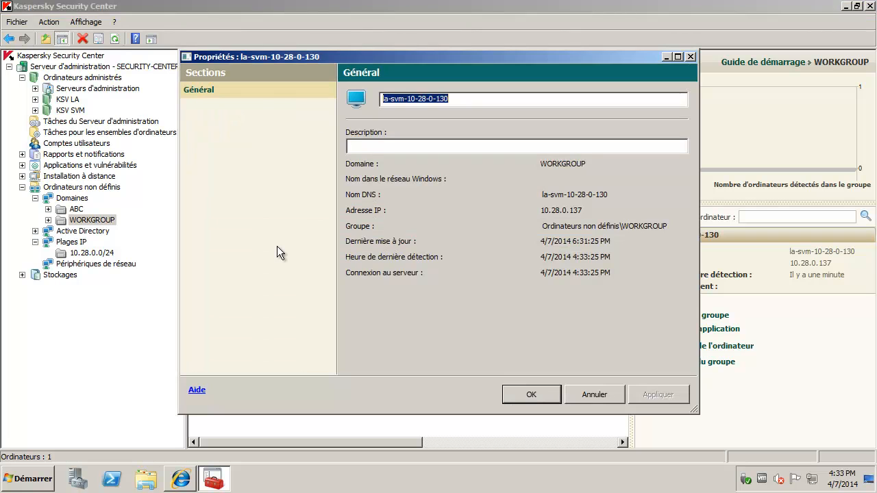
{"action": "left_click", "coordinate": [588, 388]}
Step: Move la-svm-10-28-0-130 into KSV SVM, confirm its status, and view the group's tasks
{"action": "left_click_drag", "start_coordinate": [258, 246], "coordinate": [106, 111]}
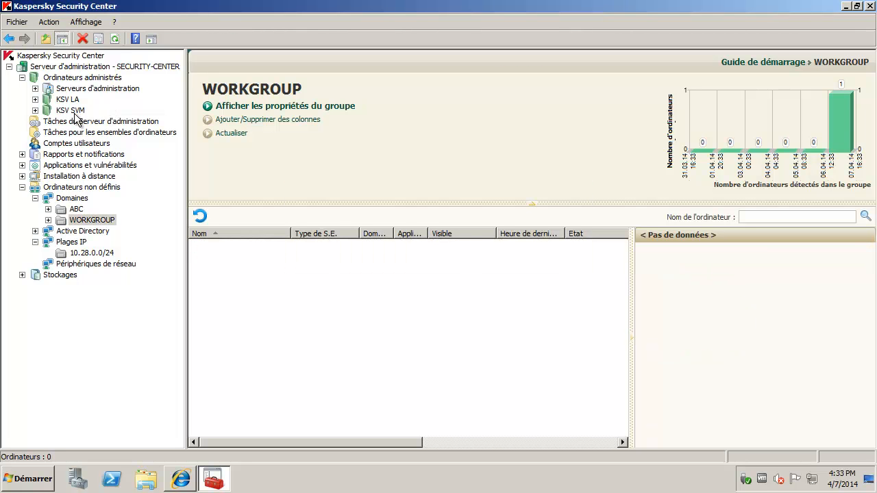
{"action": "left_click", "coordinate": [75, 111]}
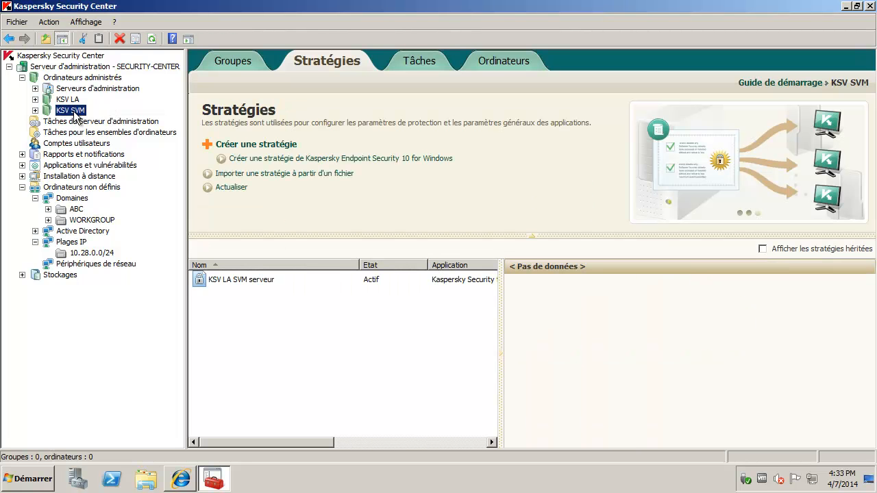
{"action": "left_click", "coordinate": [511, 63]}
{"action": "left_click", "coordinate": [249, 226]}
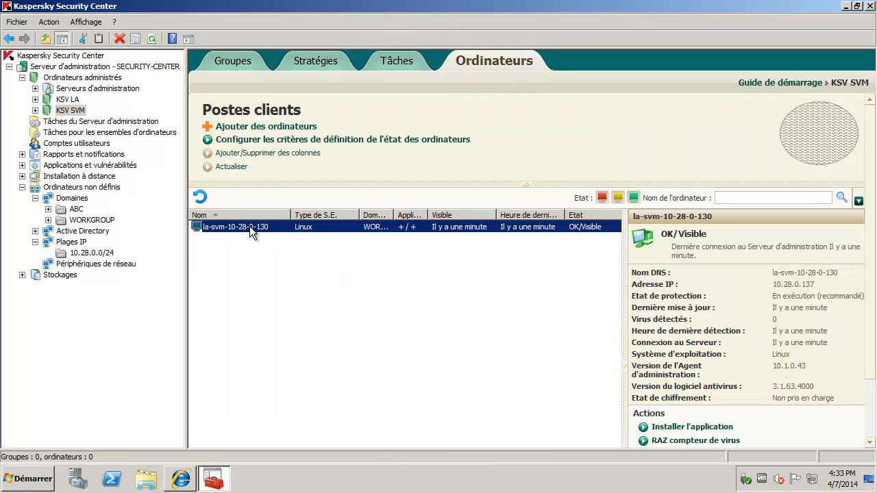
{"action": "left_click", "coordinate": [392, 64]}
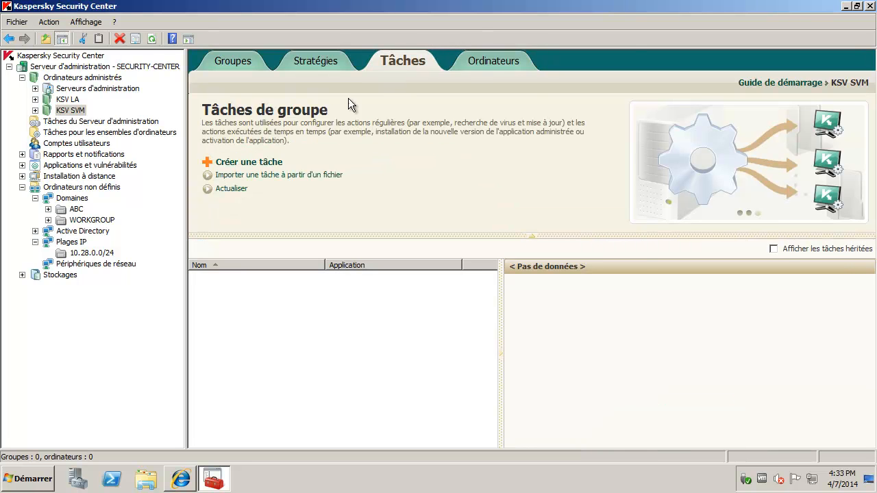
Step: Name a new task 'Installation clé protection serveurs' as an Ajout d'une clé task from key file
{"action": "left_click", "coordinate": [255, 165]}
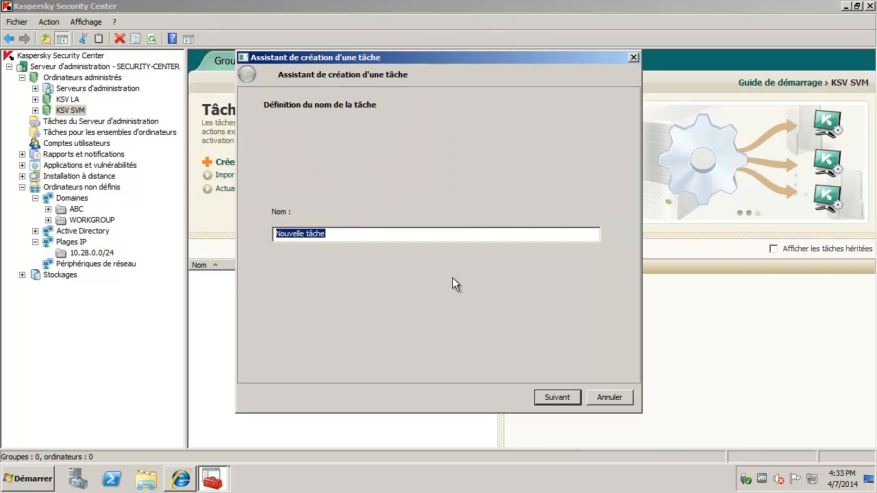
{"action": "type", "text": "Installa"}
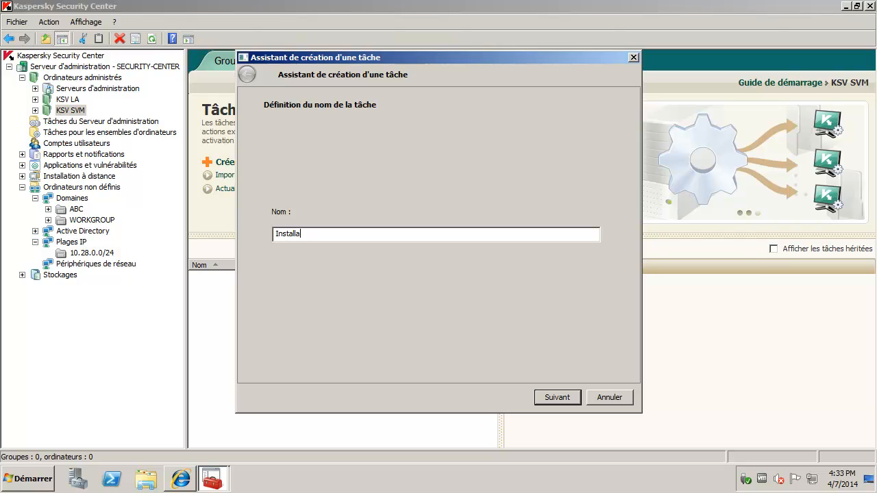
{"action": "type", "text": "tion clé"}
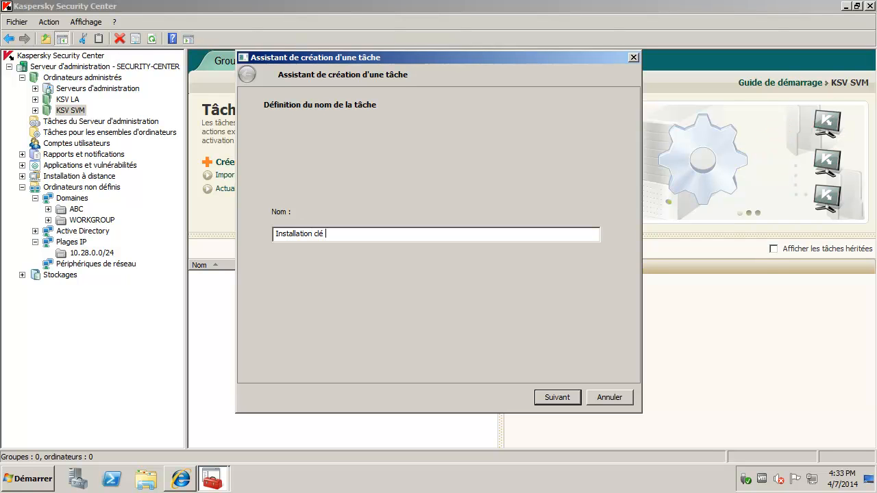
{"action": "type", "text": " protection serveurs"}
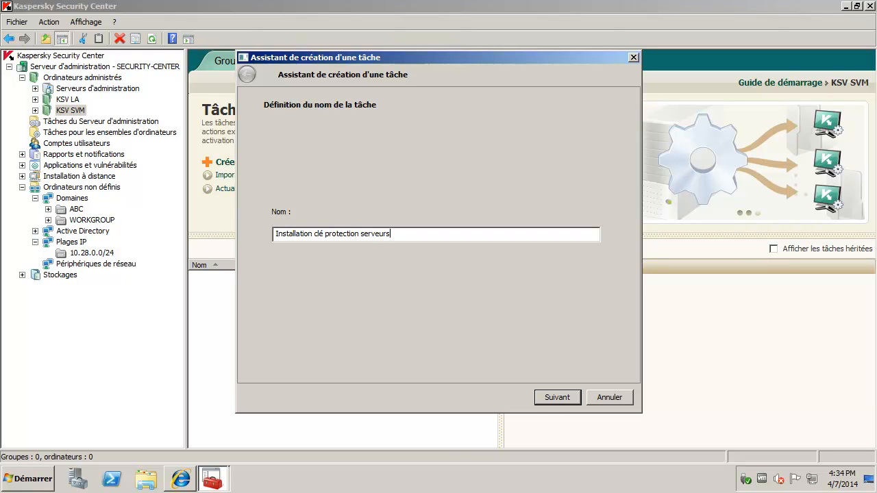
{"action": "left_click", "coordinate": [555, 400]}
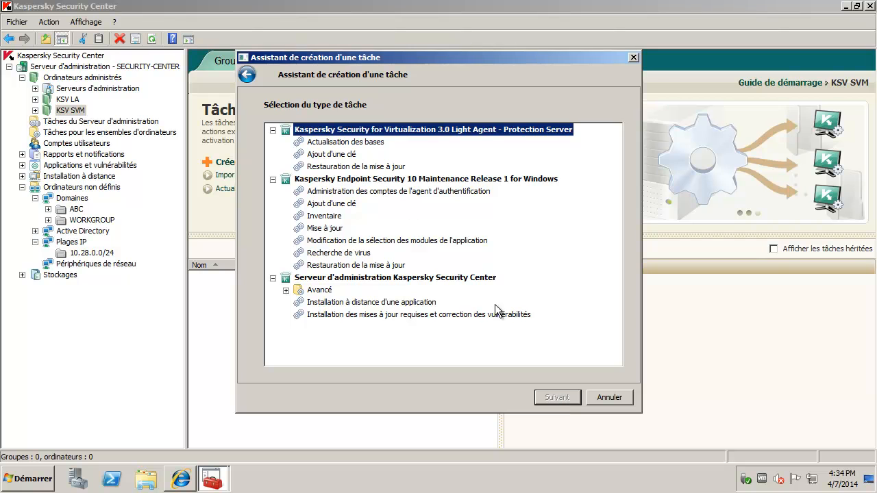
{"action": "left_click", "coordinate": [355, 155]}
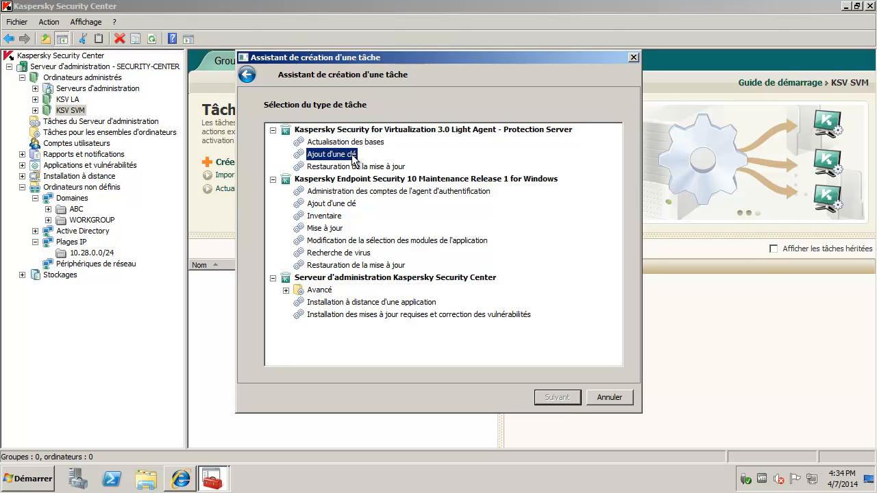
{"action": "left_click", "coordinate": [566, 401]}
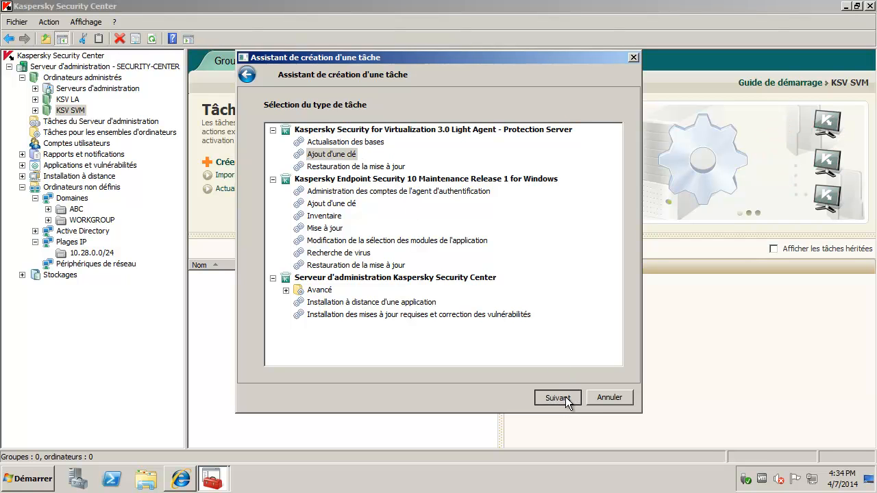
{"action": "left_click", "coordinate": [396, 209]}
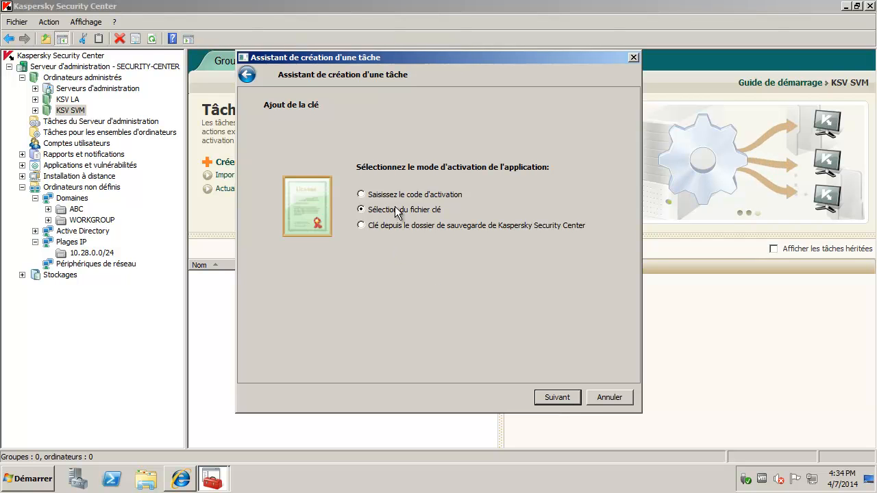
{"action": "left_click", "coordinate": [558, 398]}
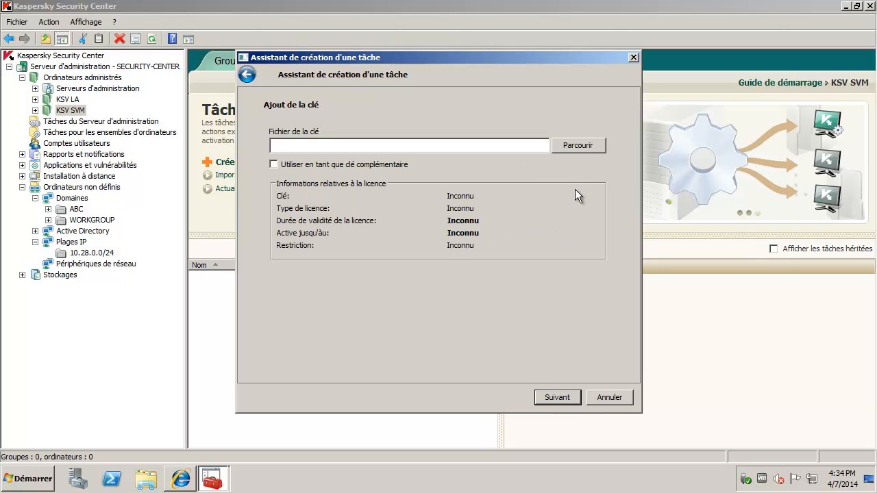
Step: Select ksv_fs.key from Desktop licences, keep manual mode, and set it to launch on finish
{"action": "left_click", "coordinate": [567, 147]}
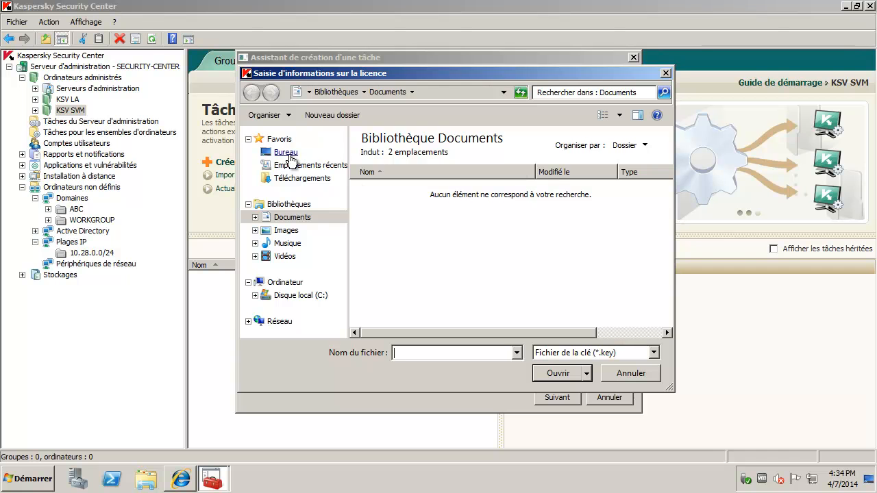
{"action": "left_click", "coordinate": [286, 152]}
{"action": "double_click", "coordinate": [435, 304]}
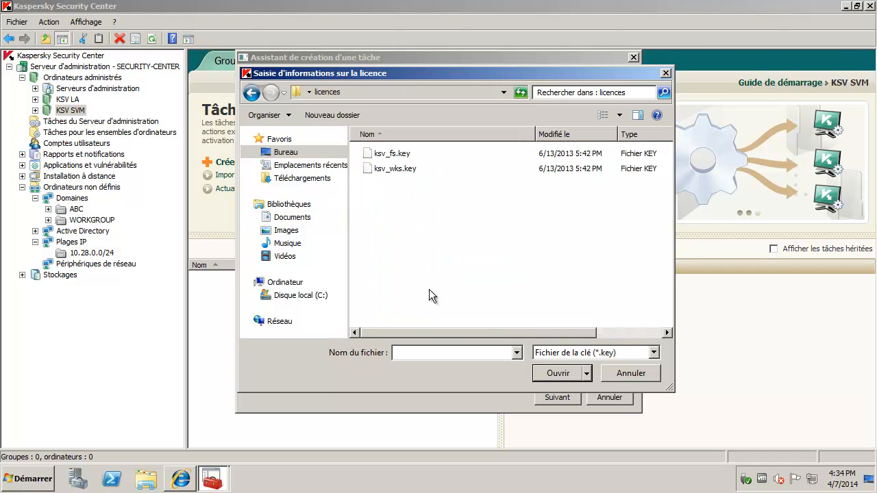
{"action": "double_click", "coordinate": [397, 154]}
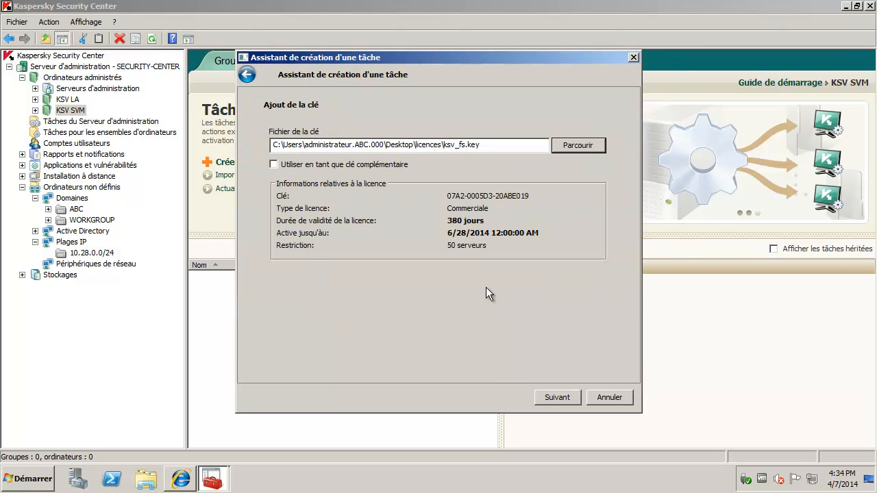
{"action": "left_click", "coordinate": [565, 400]}
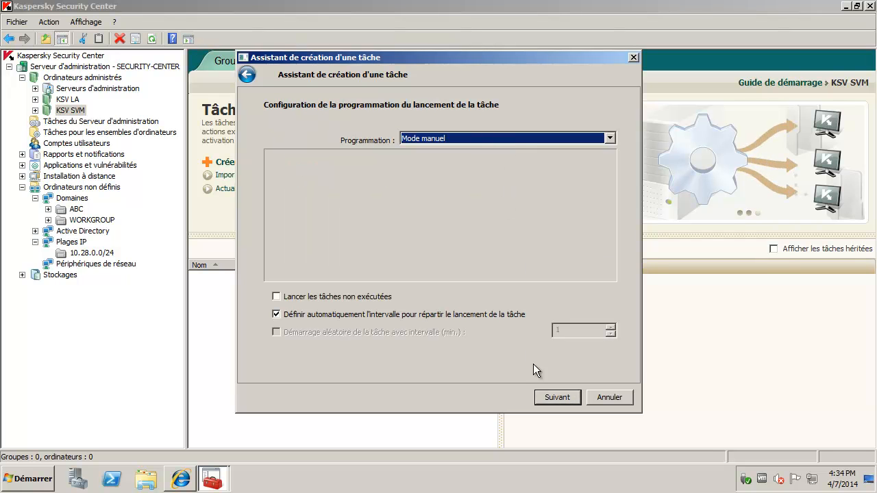
{"action": "left_click", "coordinate": [550, 396]}
{"action": "left_click", "coordinate": [364, 283]}
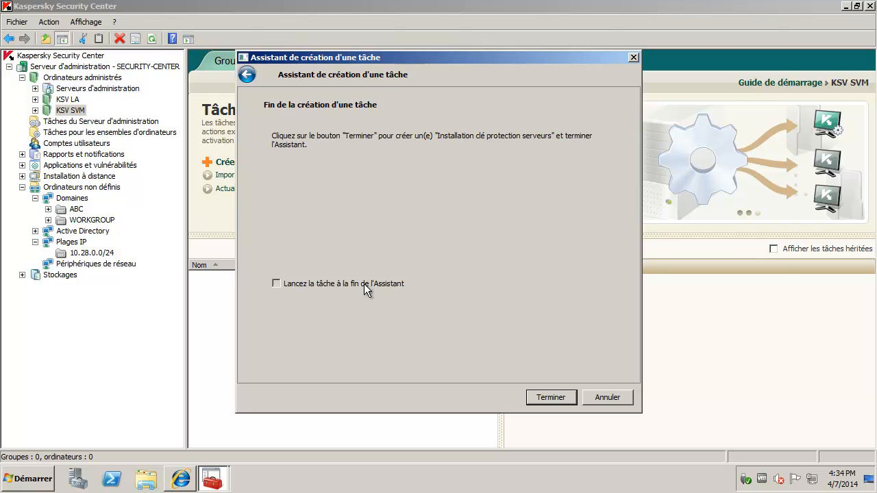
{"action": "left_click", "coordinate": [554, 399]}
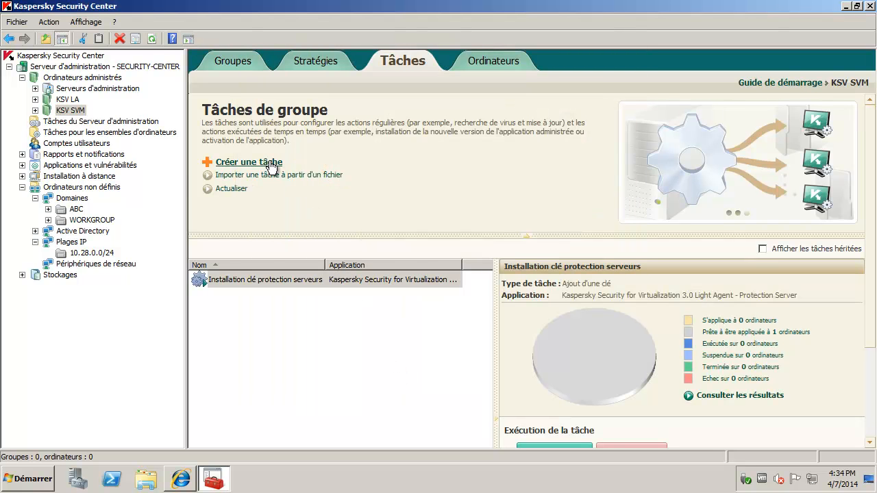
Step: Name a second task 'Installation clé protection postes' as an Ajout d'une clé task from key file
{"action": "left_click", "coordinate": [281, 281]}
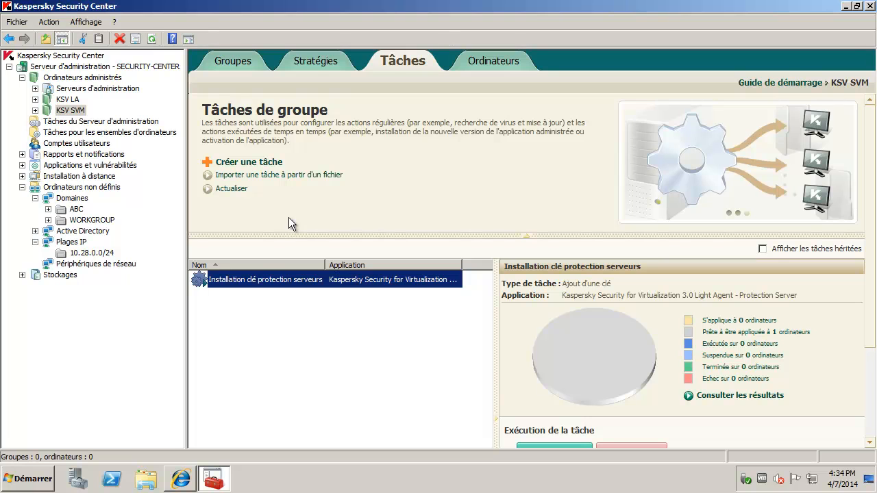
{"action": "left_click", "coordinate": [269, 167]}
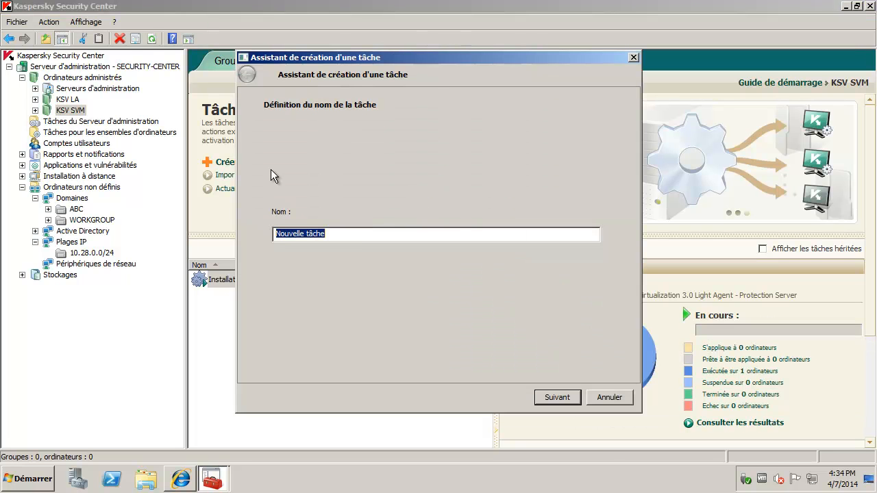
{"action": "type", "text": "In"}
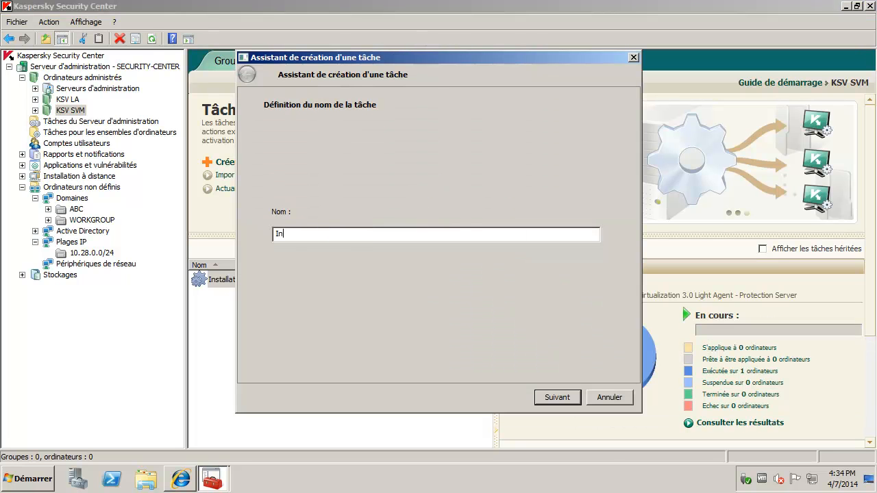
{"action": "type", "text": "stallation clé protection"}
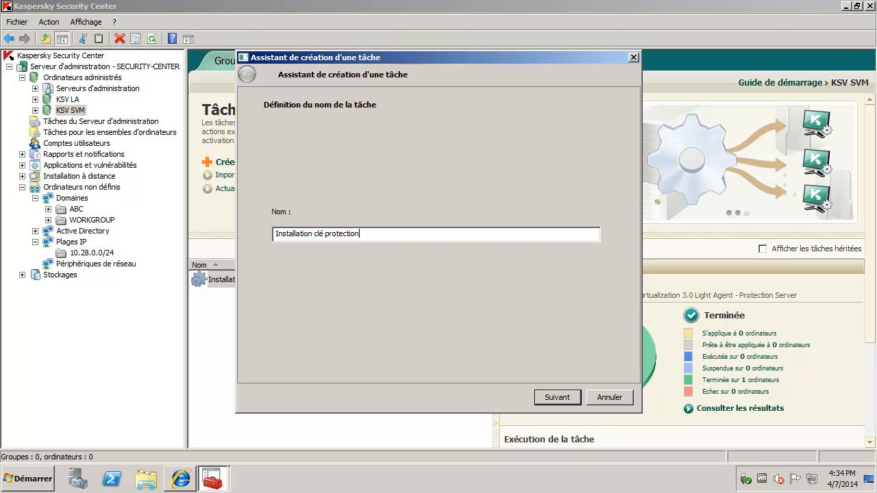
{"action": "type", "text": " postes"}
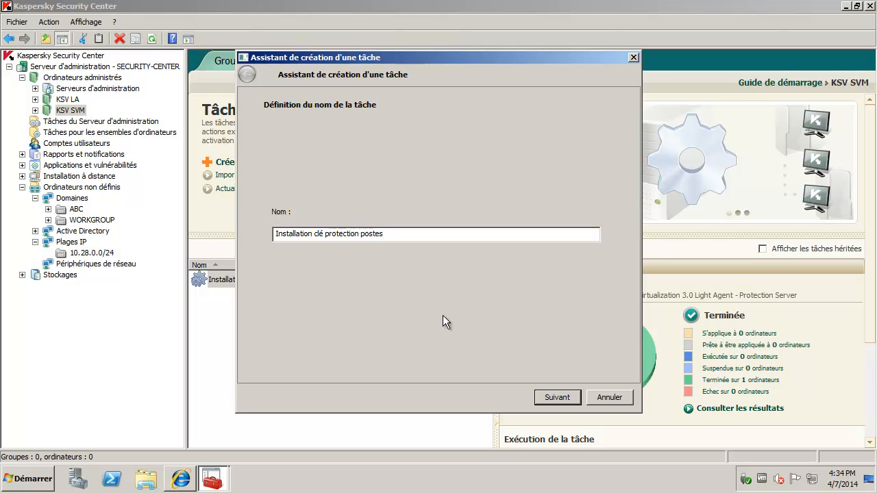
{"action": "left_click", "coordinate": [558, 403]}
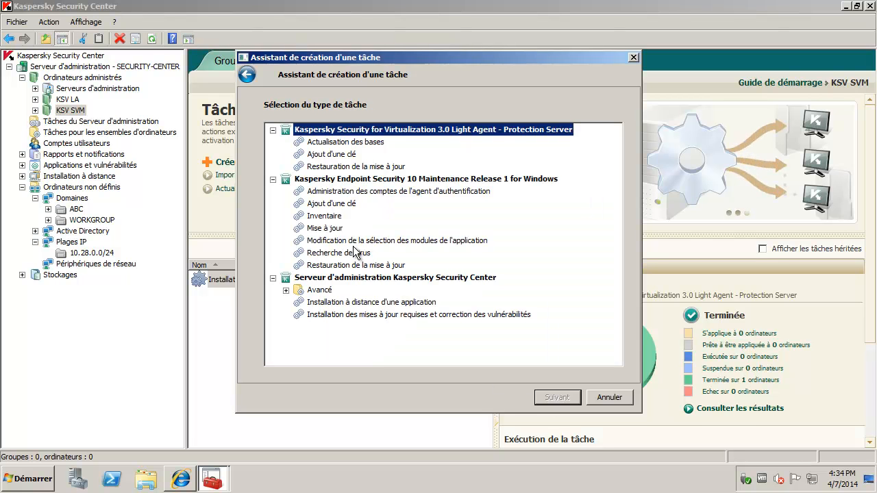
{"action": "left_click", "coordinate": [332, 154]}
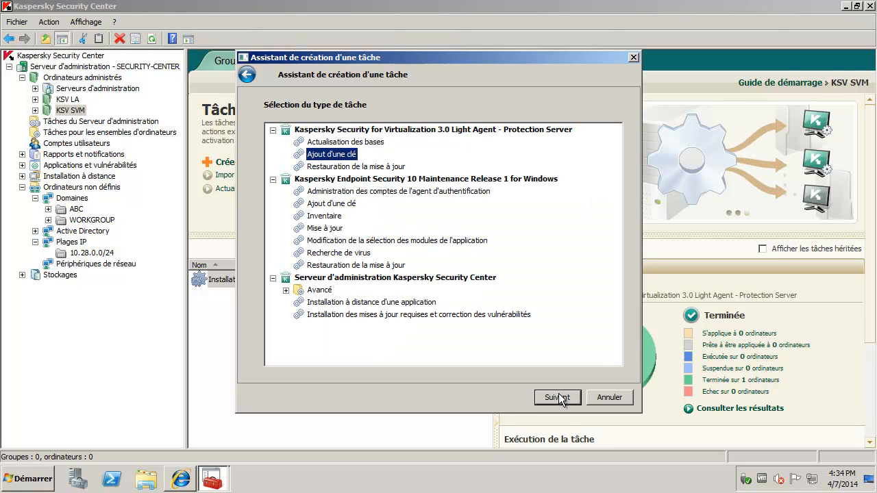
{"action": "left_click", "coordinate": [558, 398]}
{"action": "left_click", "coordinate": [422, 212]}
Step: Select the ksv_wks.key licence, keep manual scheduling, and set it to launch on finish
{"action": "left_click", "coordinate": [557, 397]}
{"action": "left_click", "coordinate": [567, 146]}
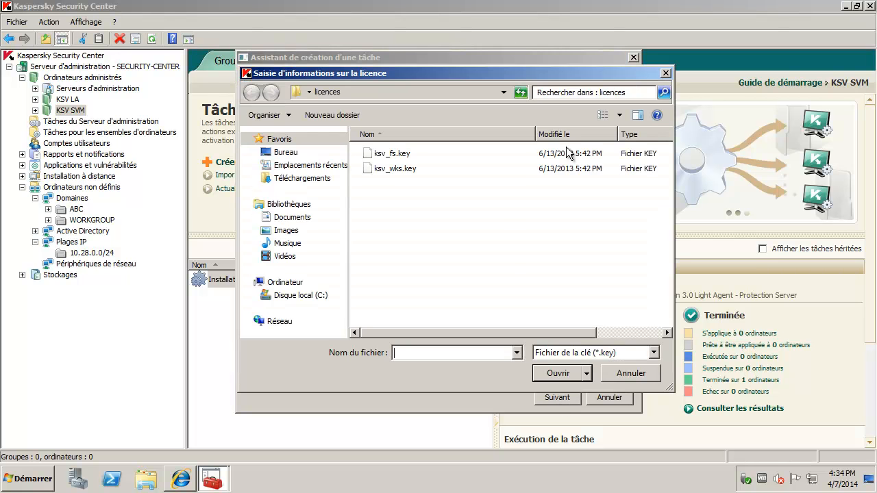
{"action": "left_click", "coordinate": [379, 169]}
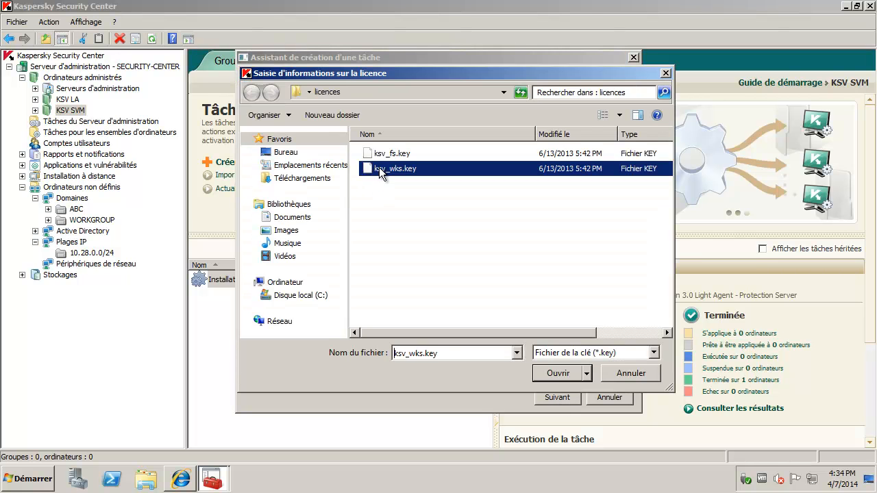
{"action": "left_click", "coordinate": [567, 400]}
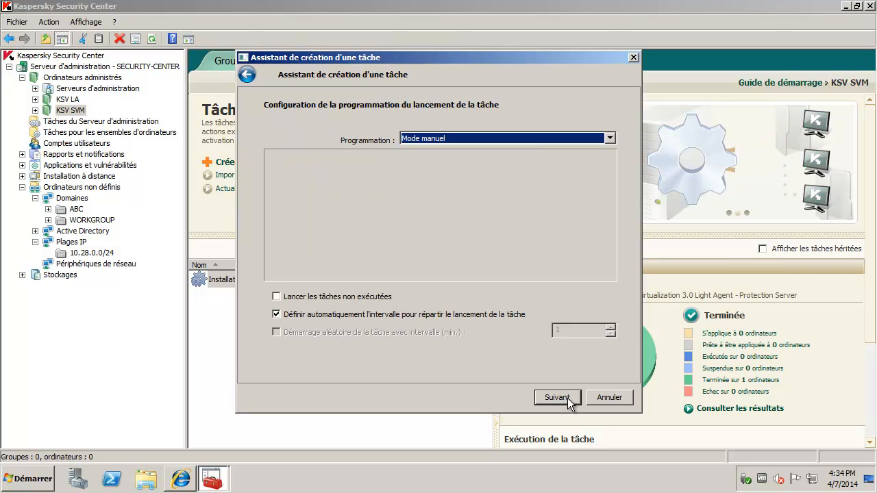
{"action": "left_click", "coordinate": [567, 400]}
{"action": "left_click", "coordinate": [351, 285]}
{"action": "left_click", "coordinate": [562, 396]}
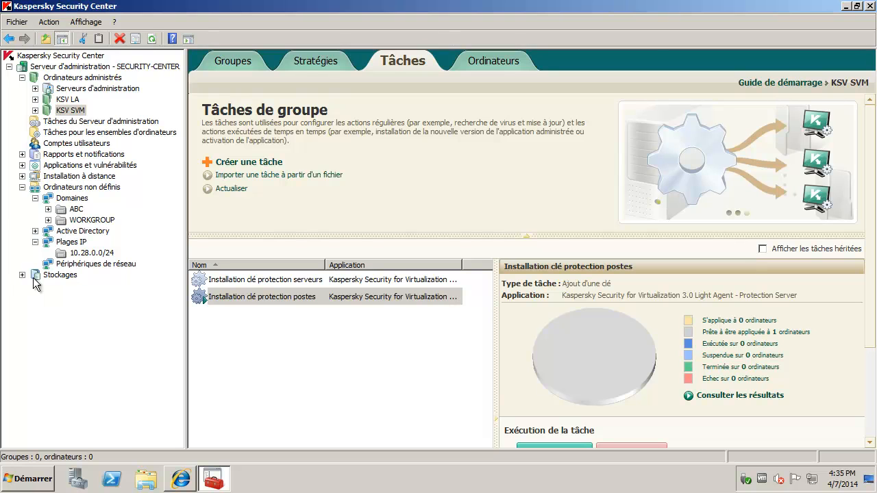
Step: Name a new task 'Mises à jour bases de signatures KSV SVM serveur' of type Actualisation des bases
{"action": "left_click", "coordinate": [249, 163]}
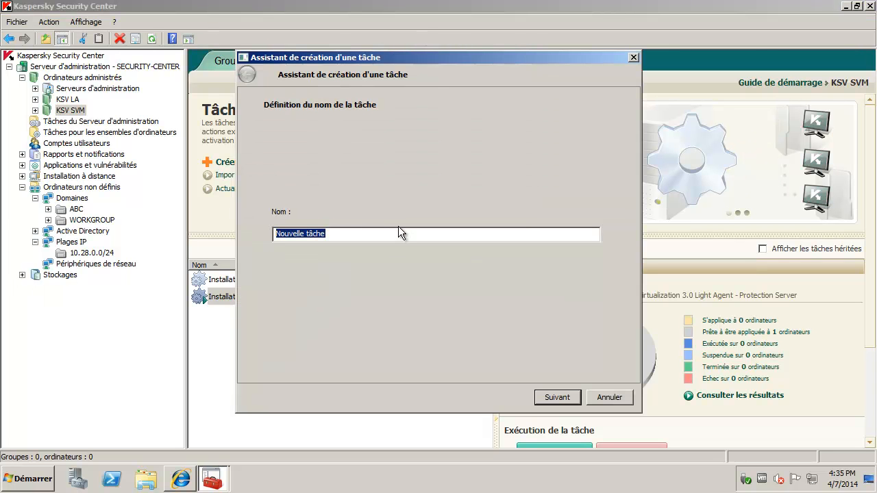
{"action": "type", "text": "Mis"}
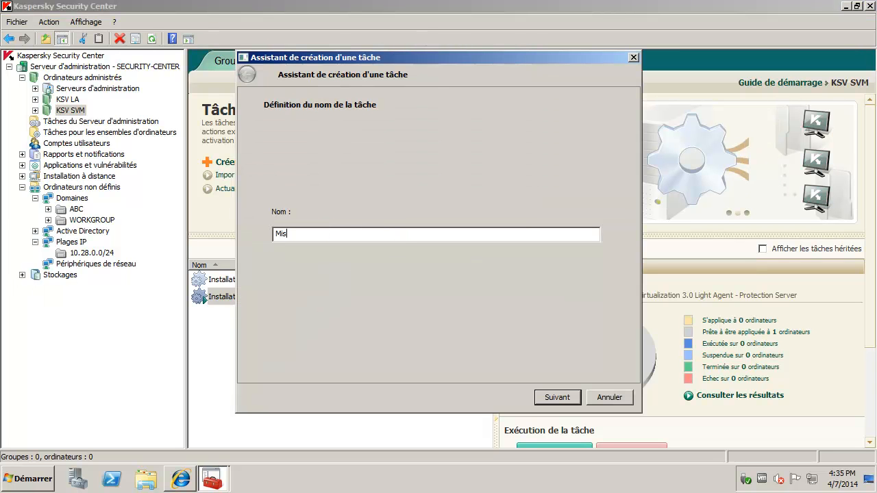
{"action": "type", "text": "es à jour bas"}
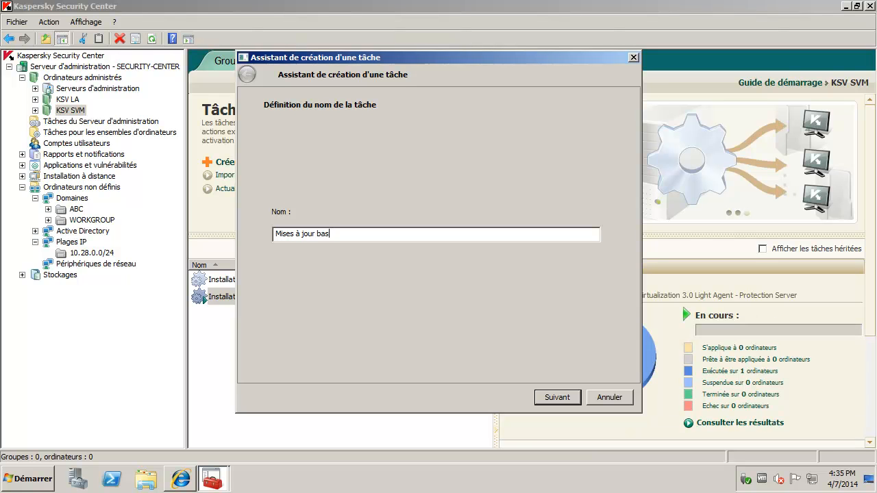
{"action": "type", "text": "es de signatures KS"}
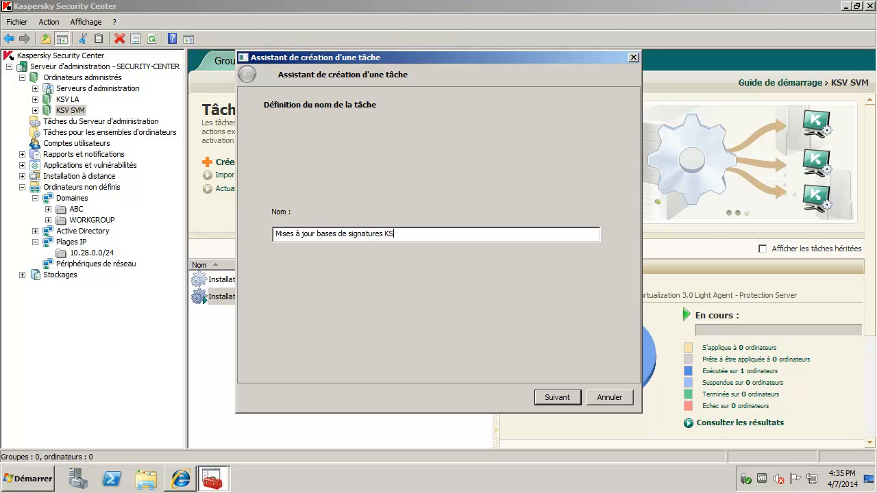
{"action": "type", "text": "V S"}
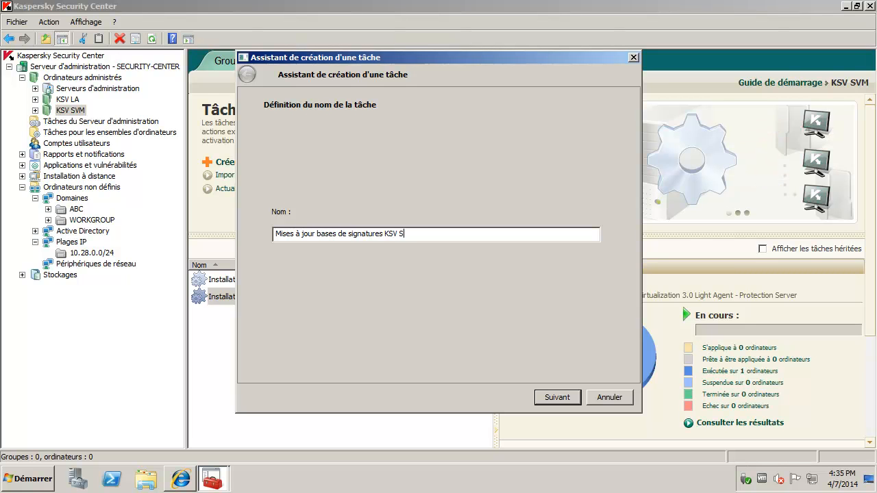
{"action": "type", "text": "VM serveur"}
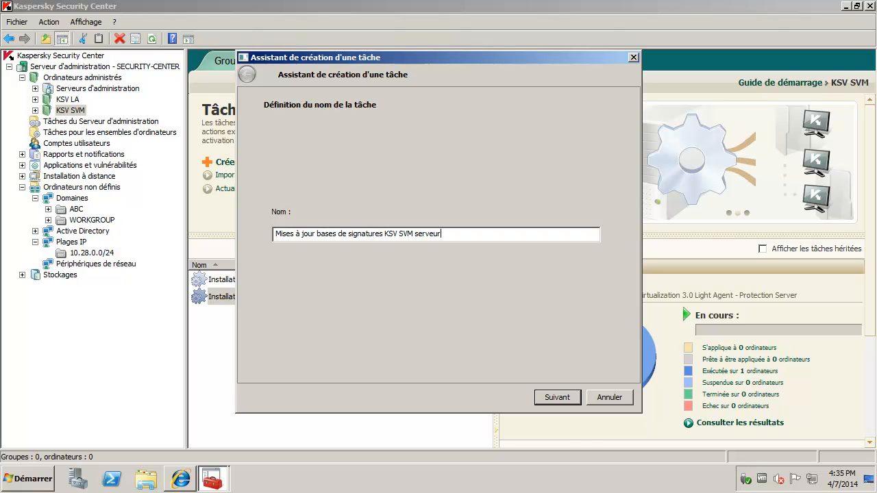
{"action": "left_click", "coordinate": [574, 401]}
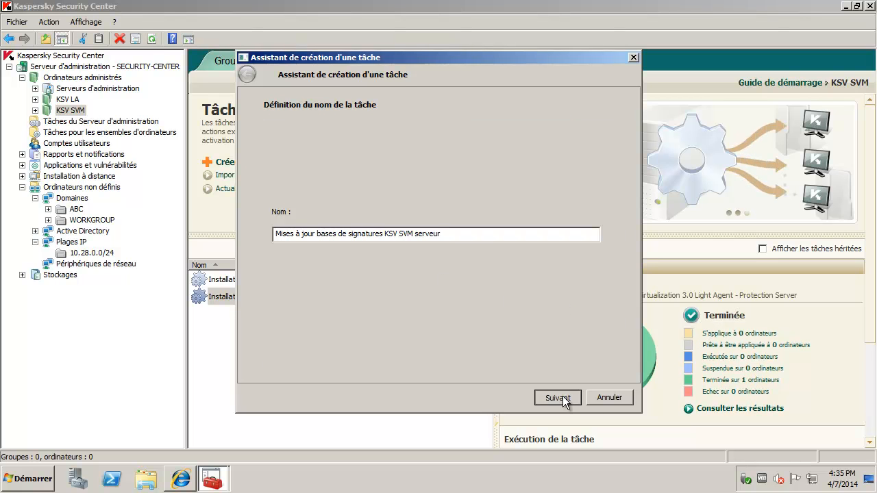
{"action": "left_click", "coordinate": [365, 142]}
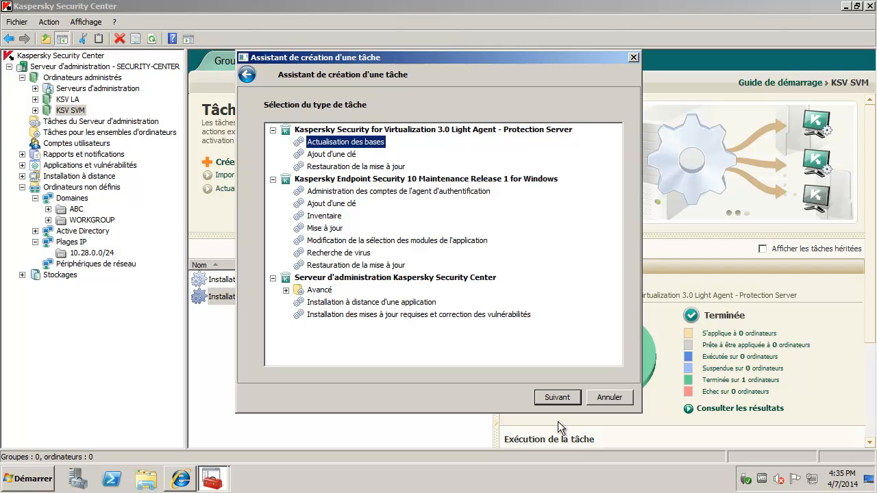
{"action": "left_click", "coordinate": [566, 401]}
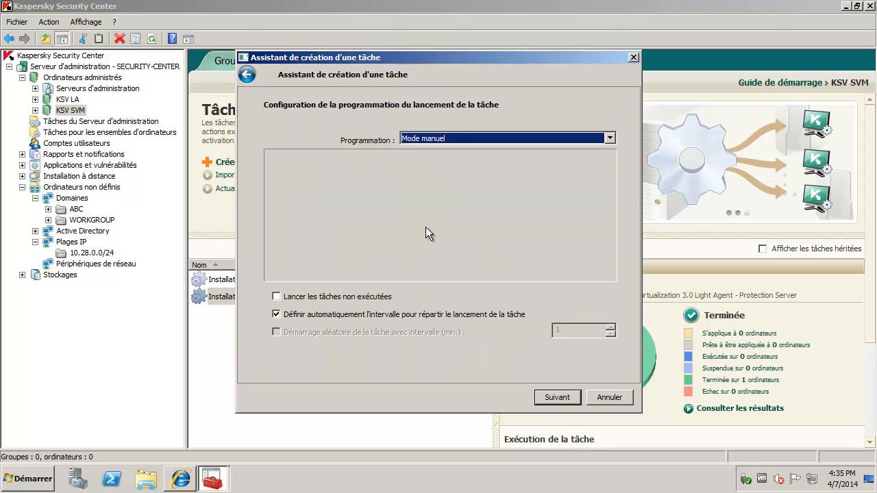
Step: Schedule it 'Lors du téléchargement des mises à jour dans le stockage' and launch on finish
{"action": "left_click", "coordinate": [424, 140]}
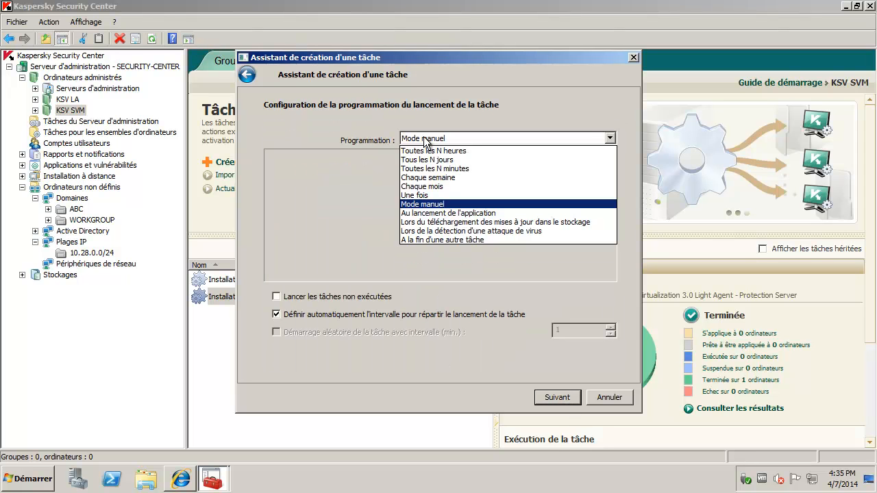
{"action": "left_click", "coordinate": [485, 222]}
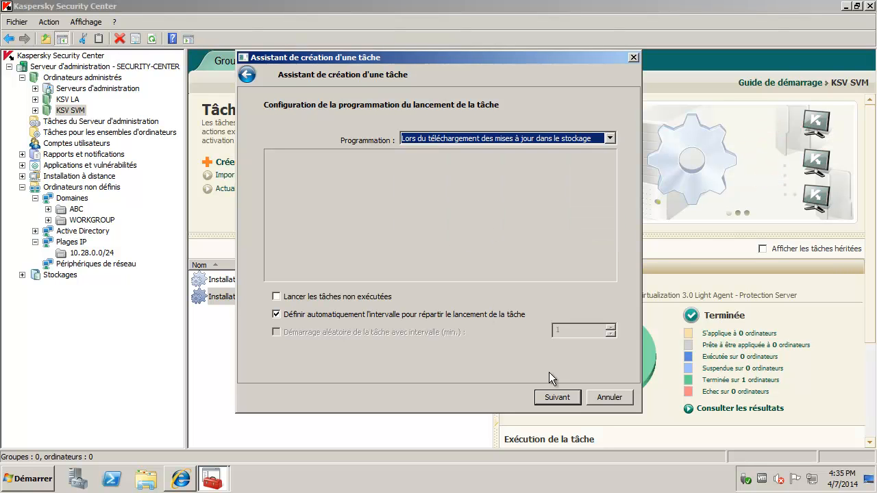
{"action": "left_click", "coordinate": [559, 398]}
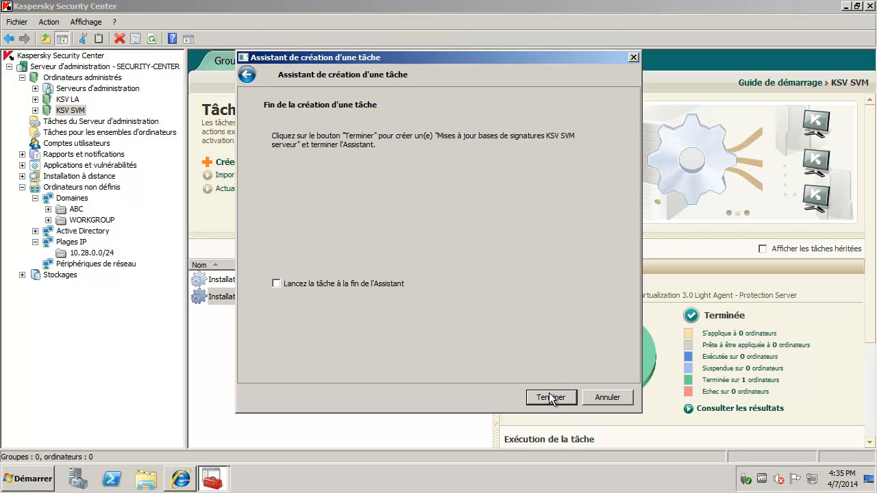
{"action": "left_click", "coordinate": [360, 283]}
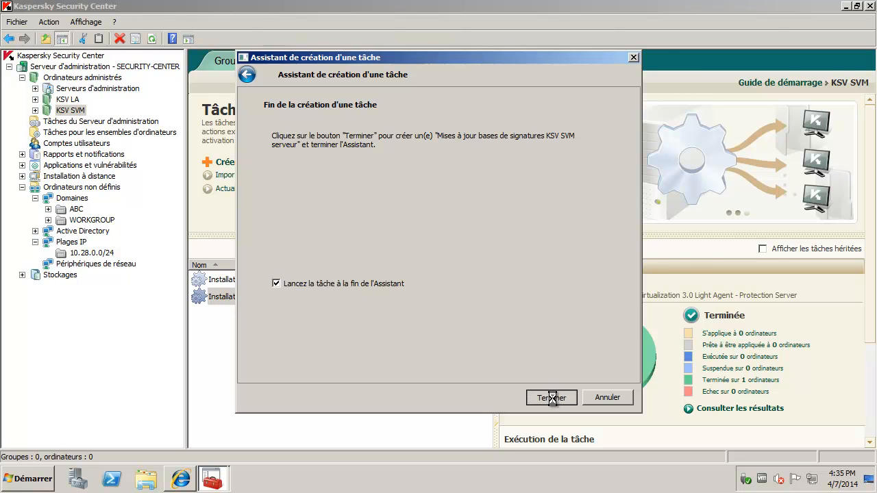
{"action": "left_click", "coordinate": [552, 398]}
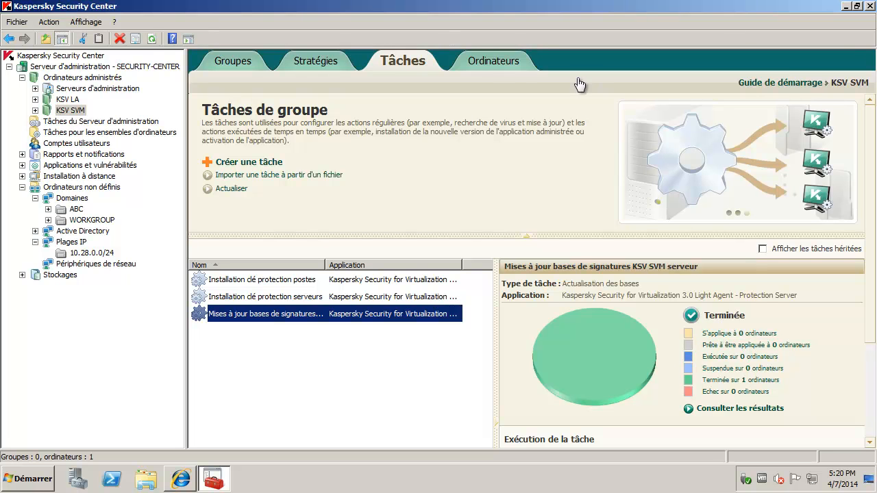
Step: Open la-svm-10-28-0-130's properties and review its administration agent and Light Agent applications
{"action": "left_click", "coordinate": [486, 66]}
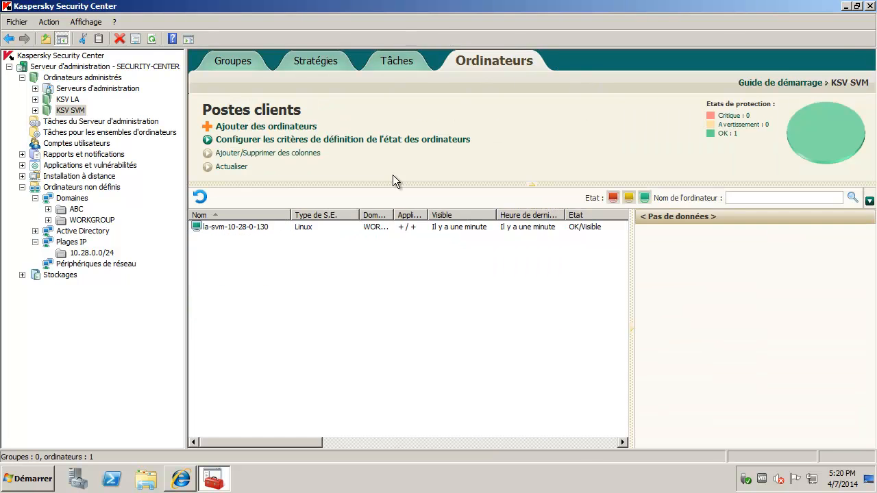
{"action": "left_click", "coordinate": [220, 226]}
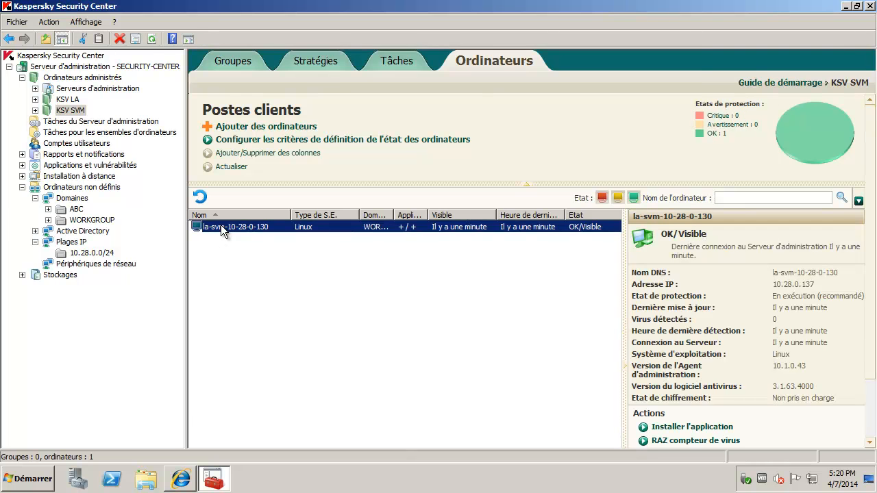
{"action": "double_click", "coordinate": [221, 227]}
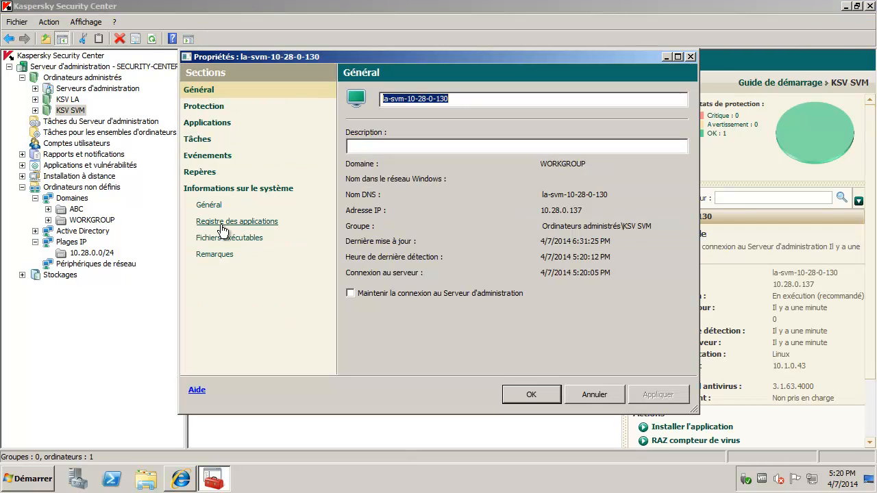
{"action": "left_click", "coordinate": [209, 129]}
{"action": "left_click", "coordinate": [414, 139]}
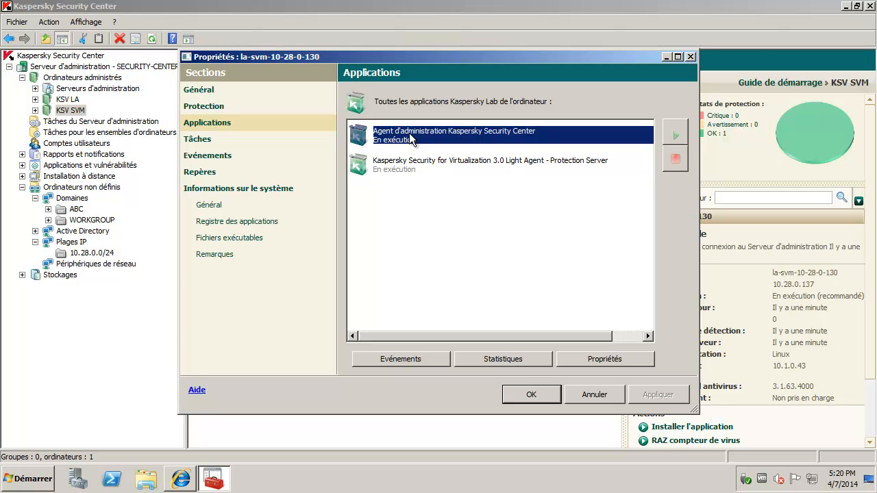
{"action": "left_click", "coordinate": [494, 168]}
Step: Check the Mise à jour de la base results and new update task settings, then return to computers
{"action": "left_click", "coordinate": [208, 145]}
{"action": "left_click", "coordinate": [407, 195]}
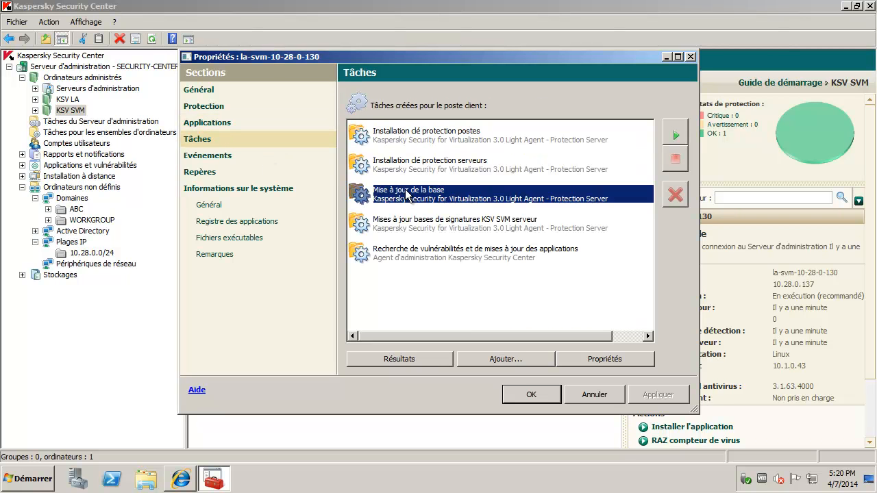
{"action": "left_click", "coordinate": [444, 359]}
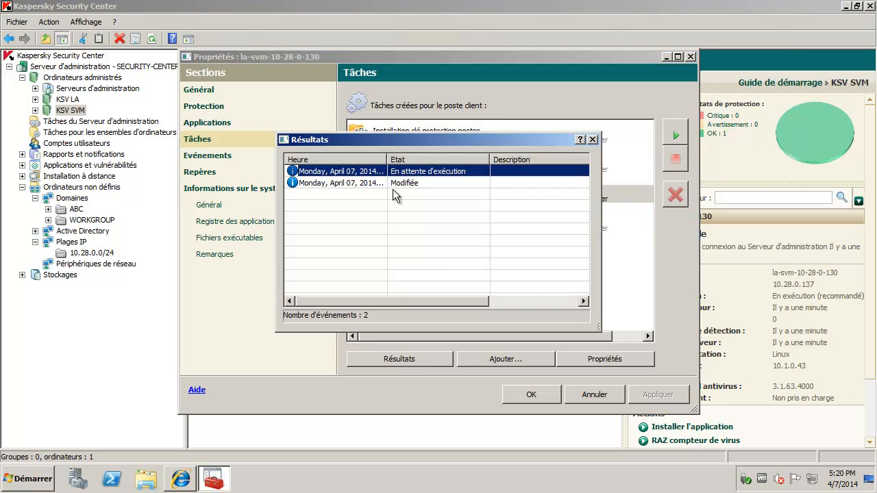
{"action": "left_click", "coordinate": [594, 140]}
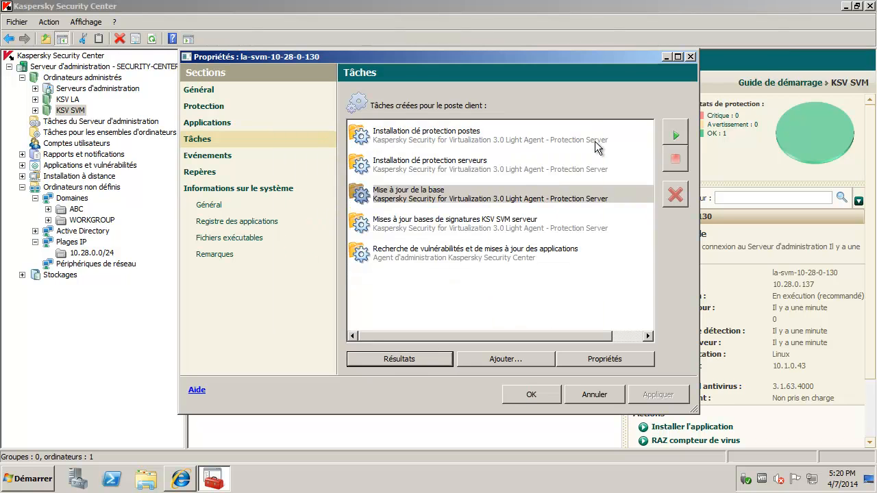
{"action": "left_click", "coordinate": [530, 227]}
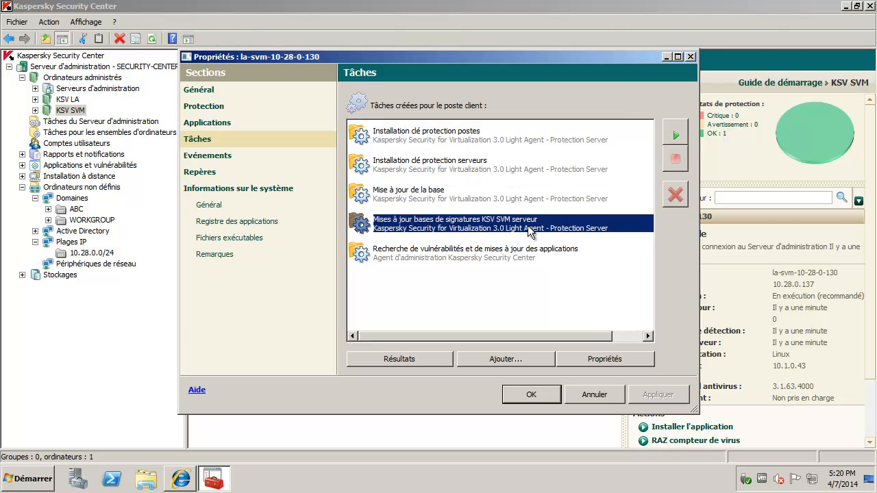
{"action": "double_click", "coordinate": [488, 228]}
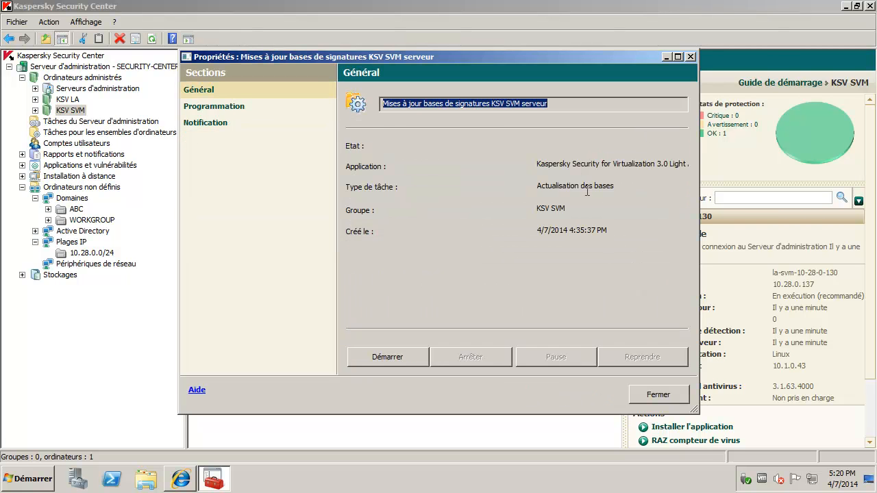
{"action": "left_click", "coordinate": [258, 121]}
{"action": "left_click", "coordinate": [649, 388]}
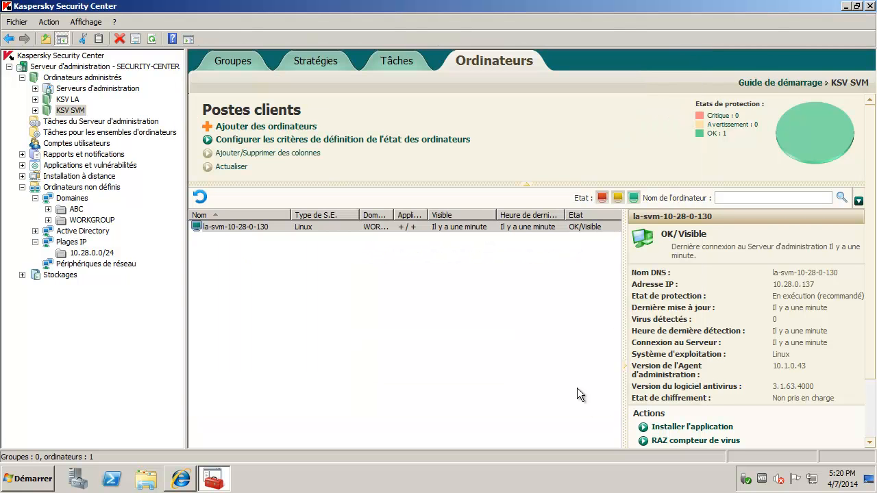
{"action": "left_click", "coordinate": [233, 226]}
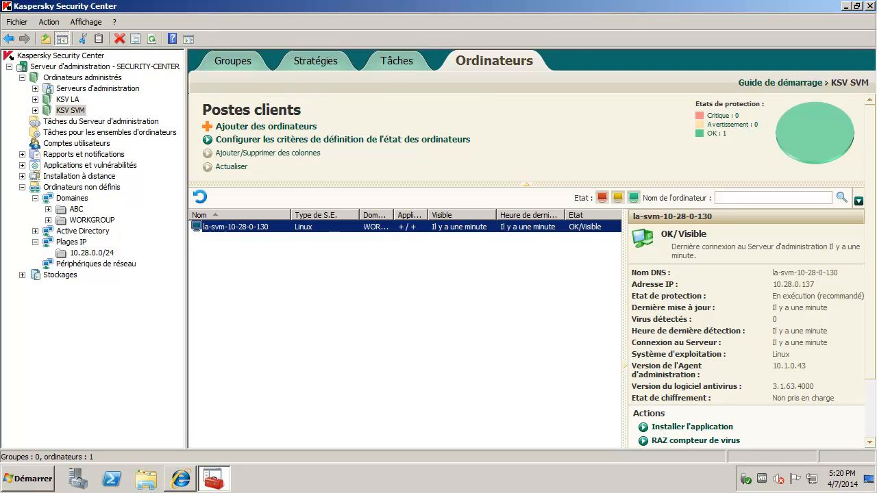
Step: In vSphere, go from Hosts to the host's virtual machines and view la-svm-10-28-0-130's summary
{"action": "left_click", "coordinate": [182, 479]}
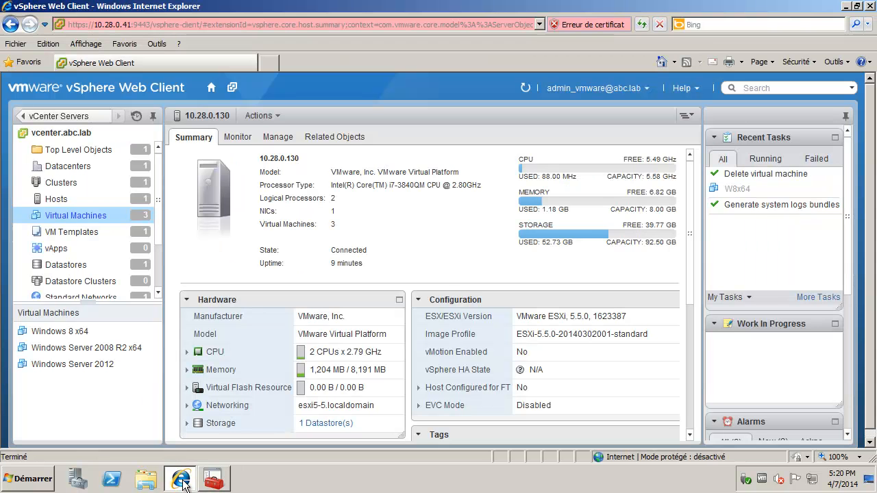
{"action": "left_click", "coordinate": [53, 199]}
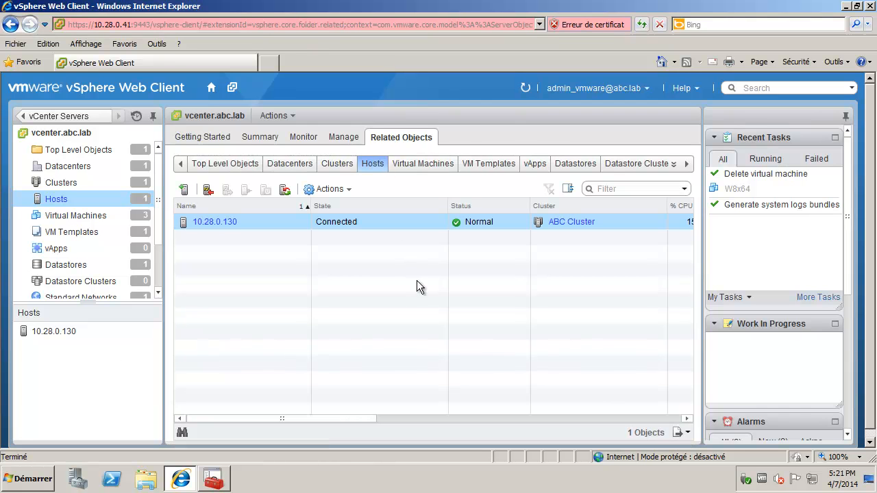
{"action": "left_click", "coordinate": [425, 168]}
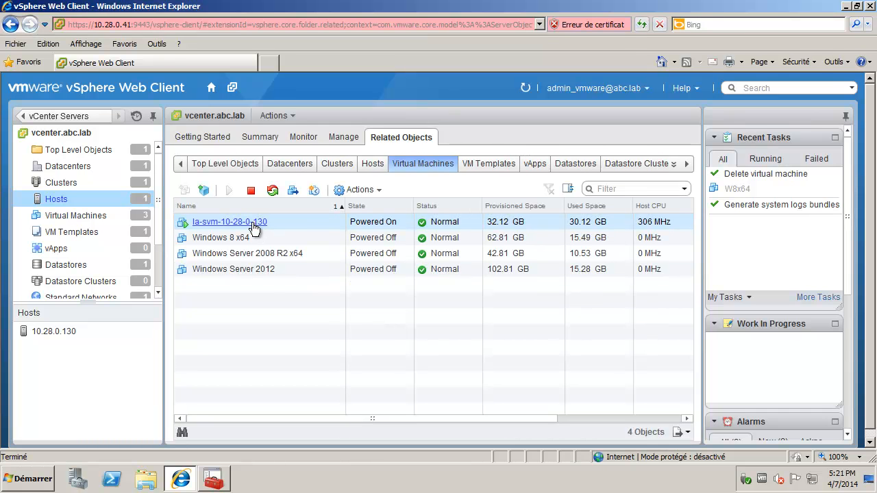
{"action": "left_click", "coordinate": [252, 224]}
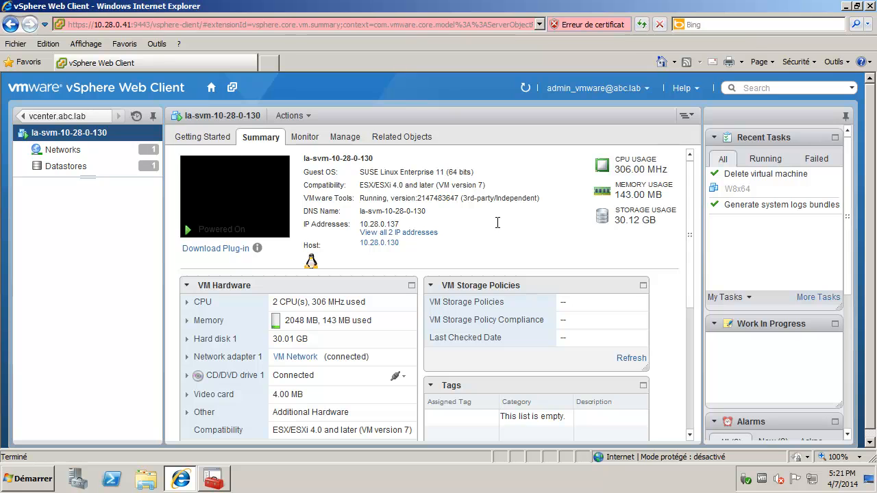
{"action": "scroll", "coordinate": [497, 222], "scroll_direction": "down", "scroll_amount": 1}
{"action": "scroll", "coordinate": [497, 228], "scroll_direction": "down", "scroll_amount": 1}
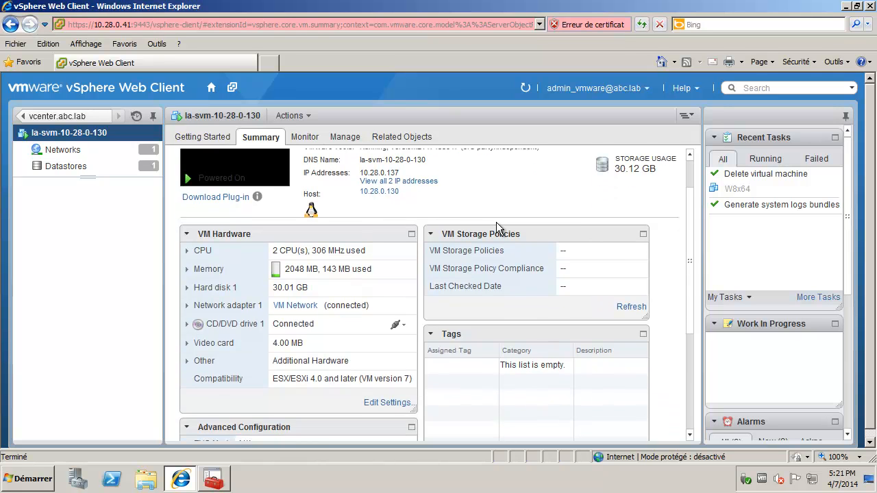